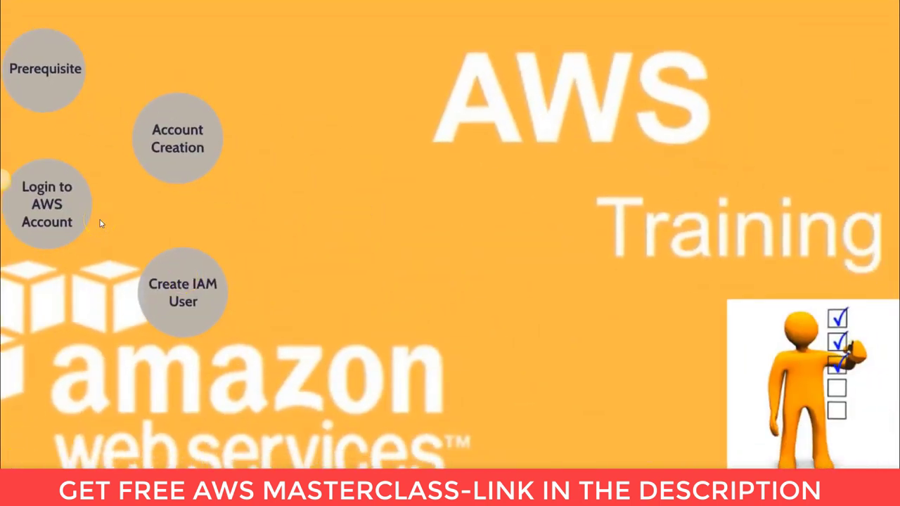
- Zoom the Prezi overview into the Account Creation section to show its Demonstration item
left_click(176, 120)
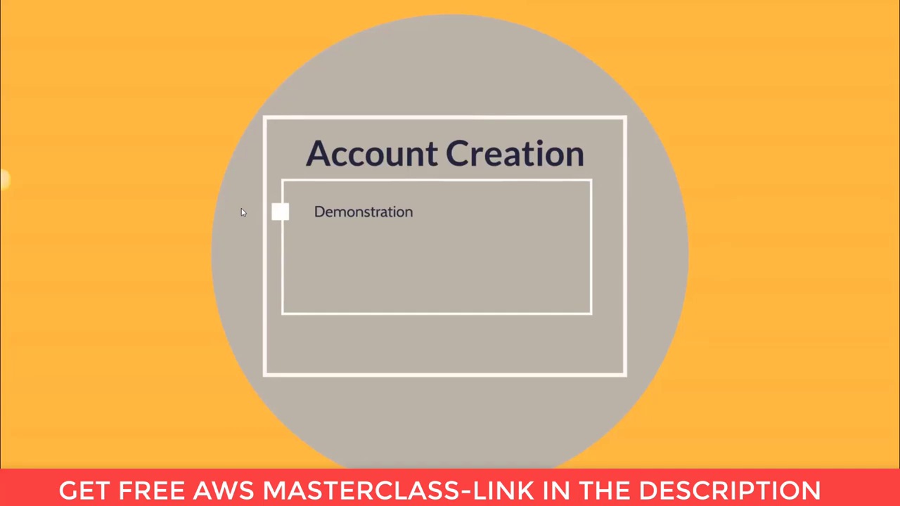
- In Chrome, search the web for 'aws' and open the official Amazon Web Services site
key("alt+Tab")
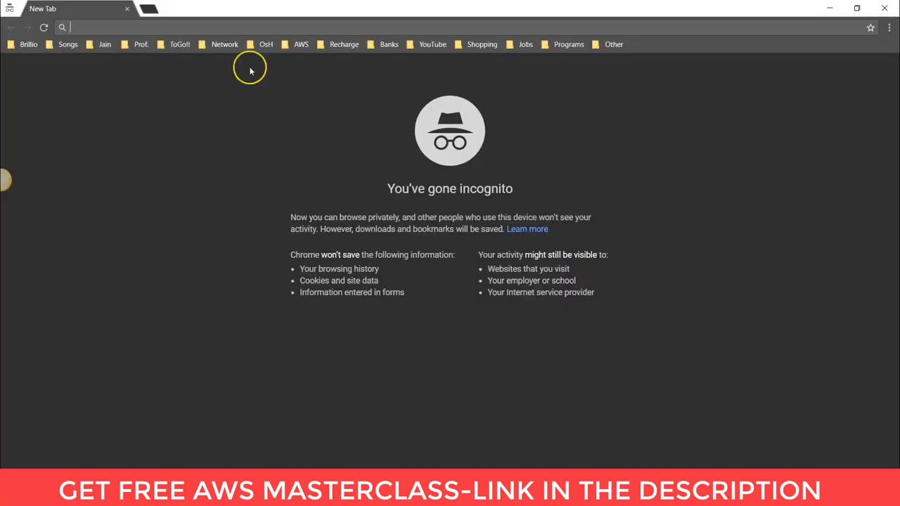
type("aws")
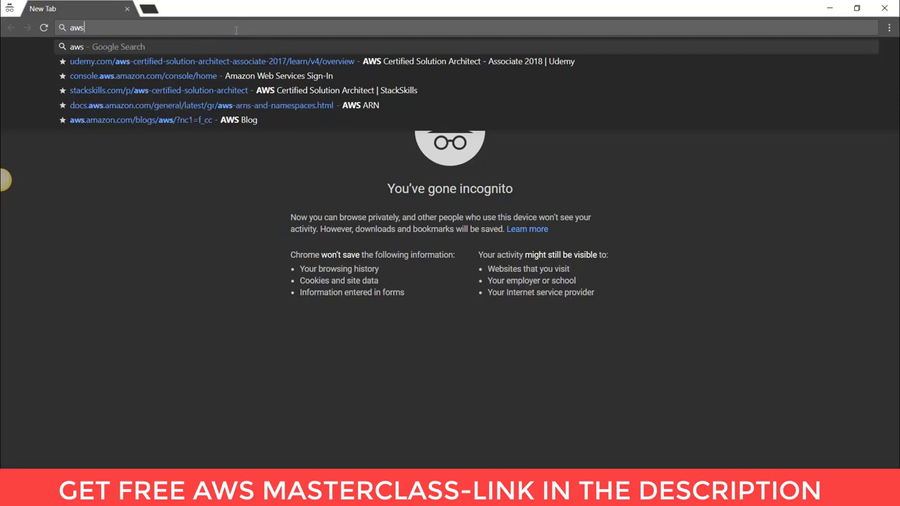
key("Return")
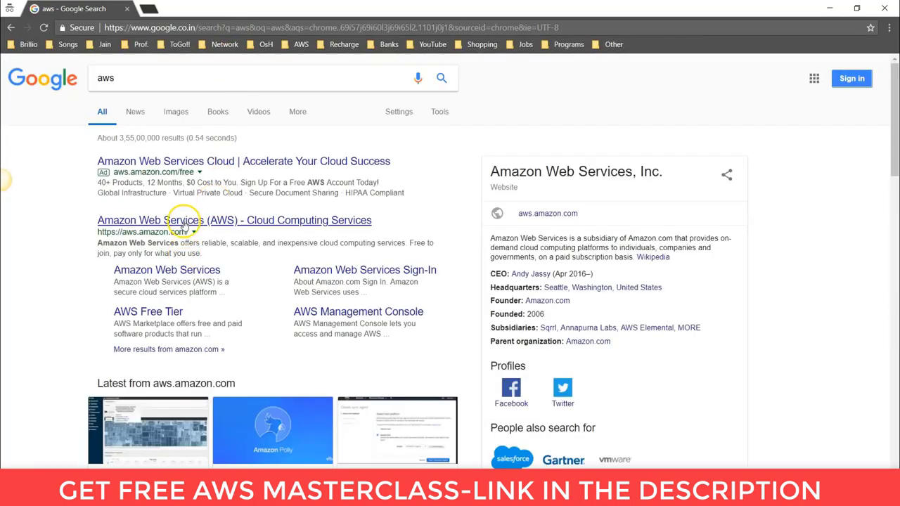
left_click(186, 222)
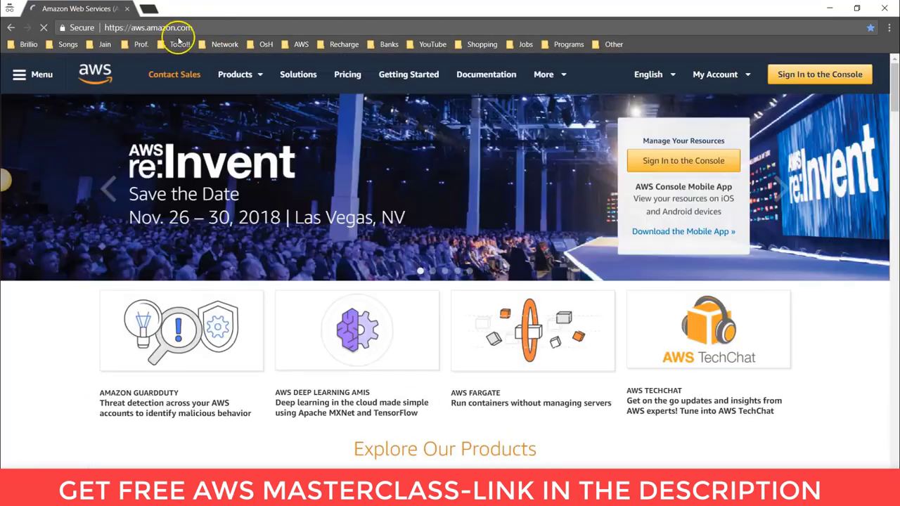
- Go from the AWS home page to the Create an AWS account sign-up form
left_click(215, 28)
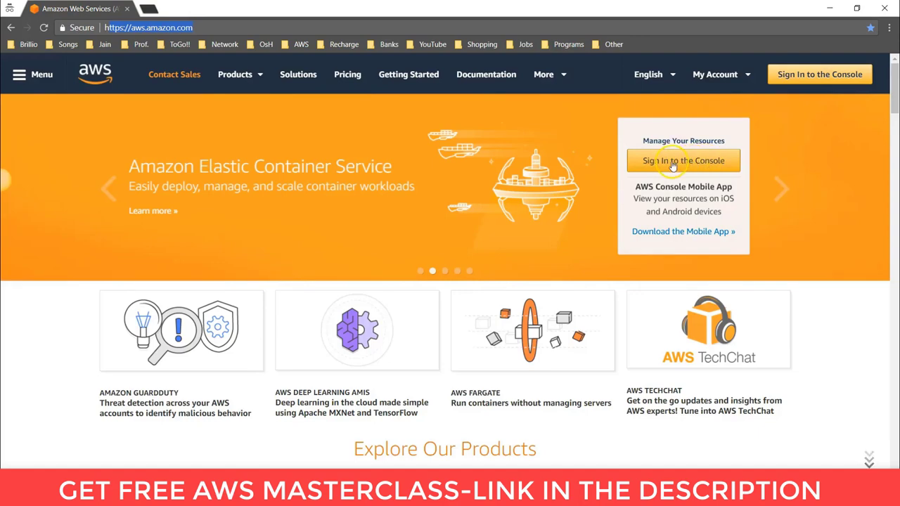
left_click(675, 162)
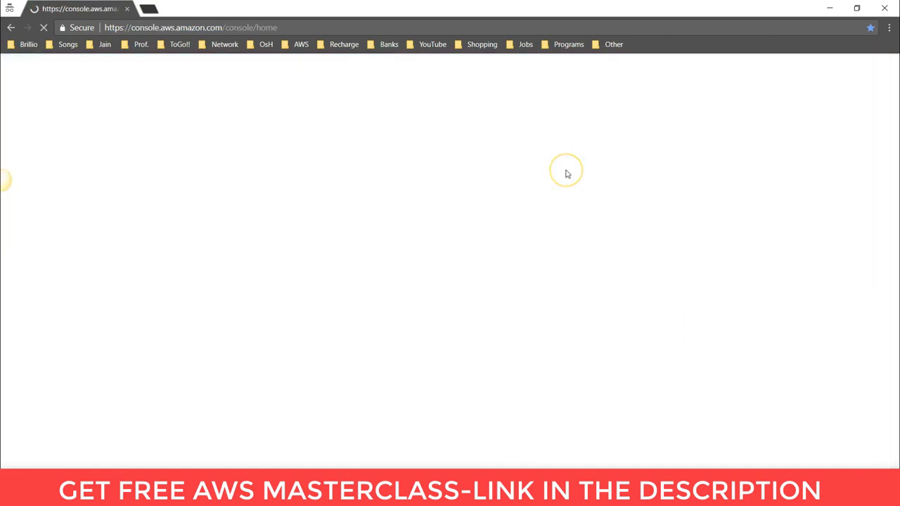
left_click(559, 176)
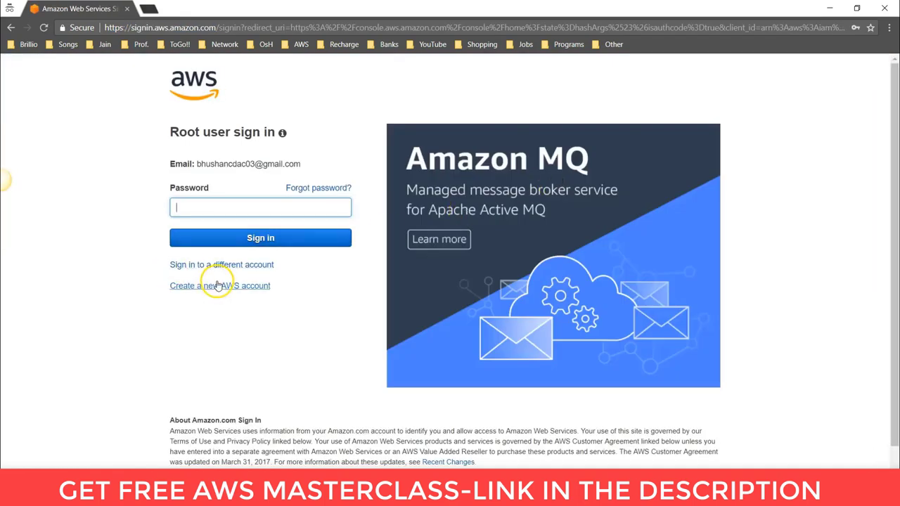
left_click(235, 287)
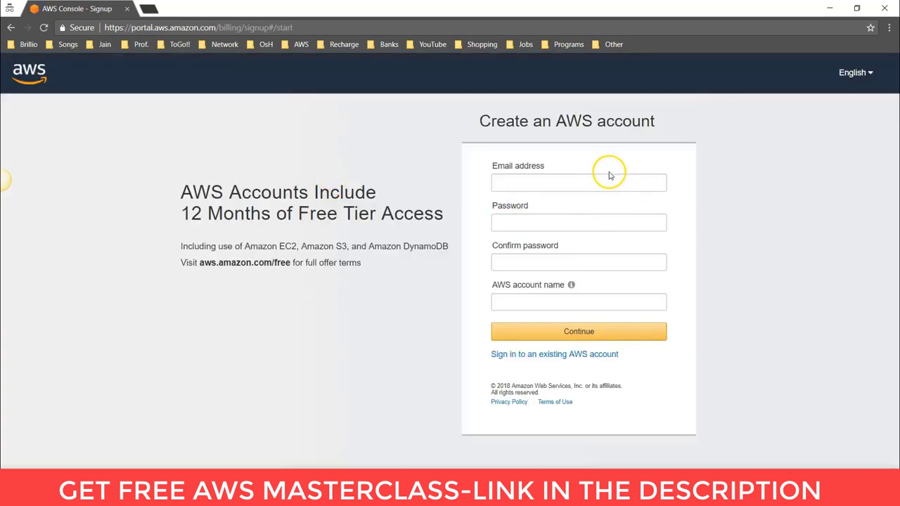
- Enter the account e-mail, the password and its confirmation, and the account name, then continue
left_click(530, 187)
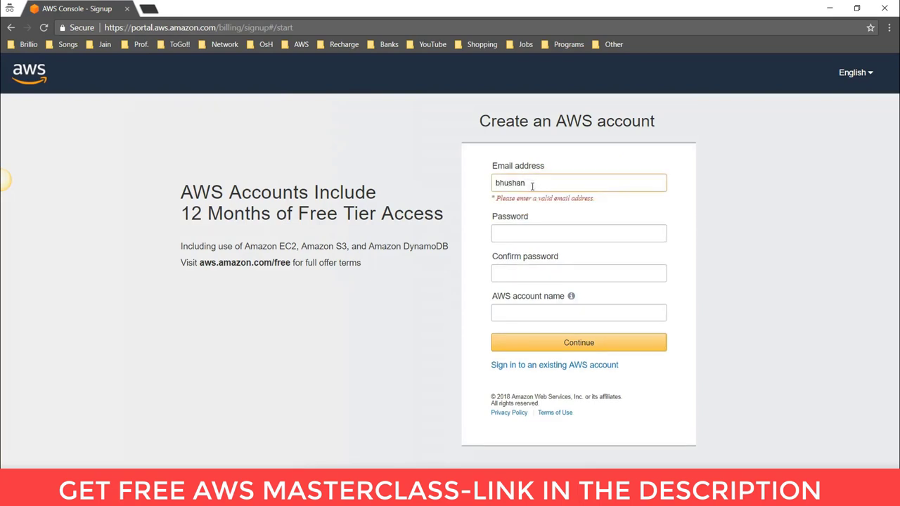
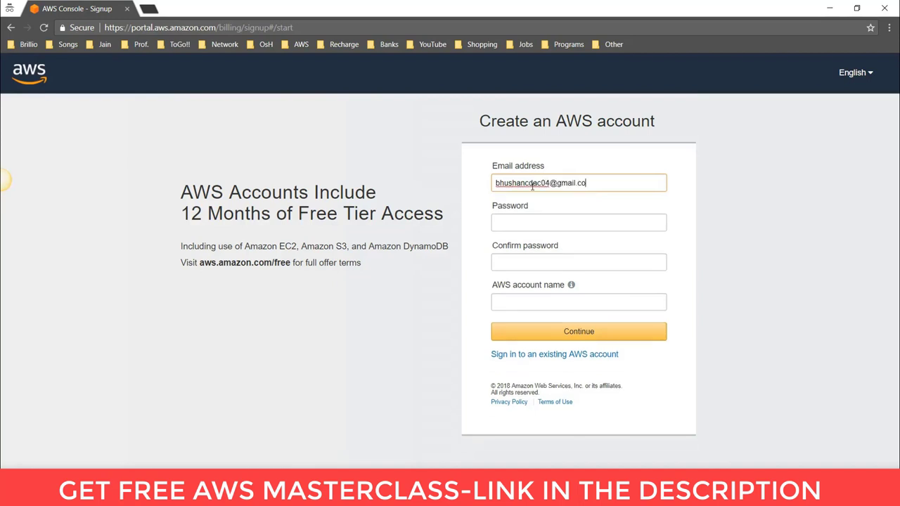
key("Tab")
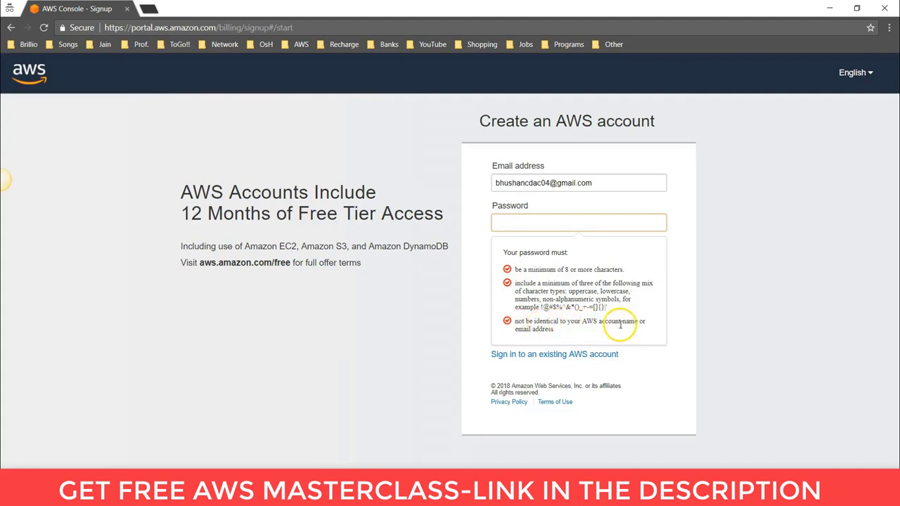
left_click(519, 223)
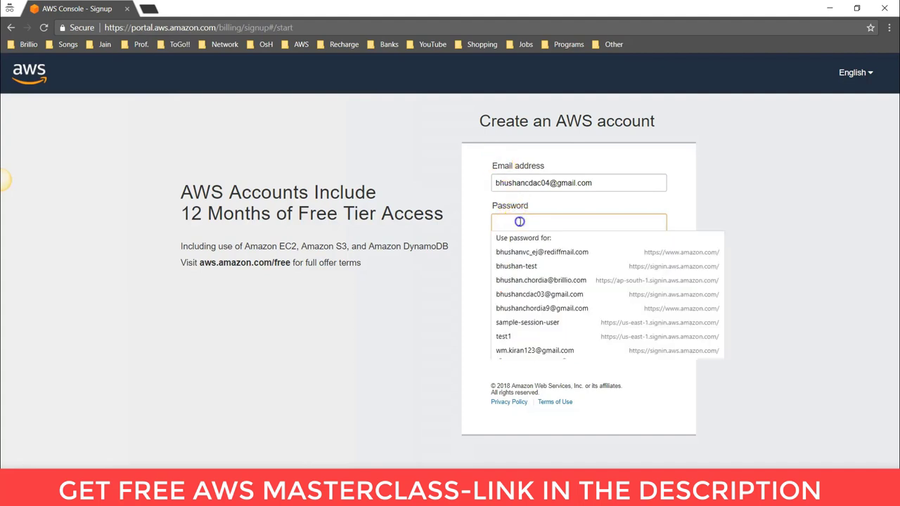
type("a*****")
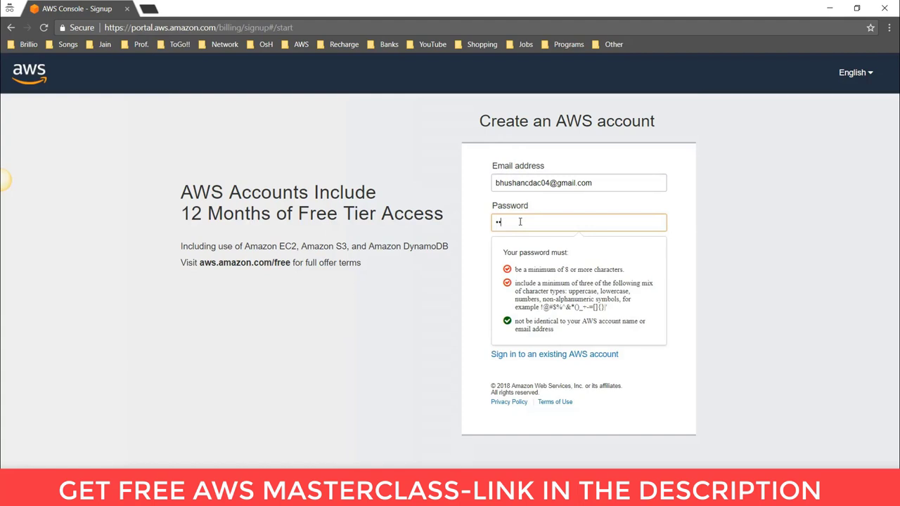
type("***")
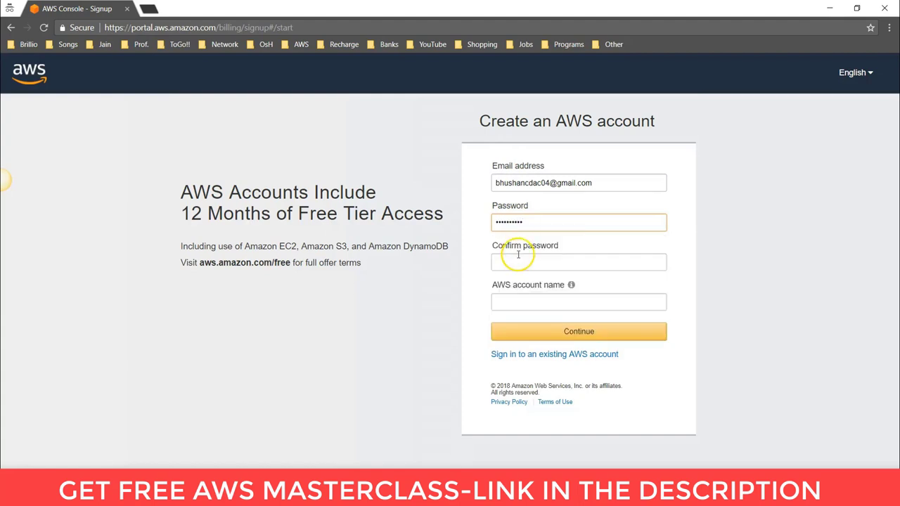
left_click(515, 266)
type("*******")
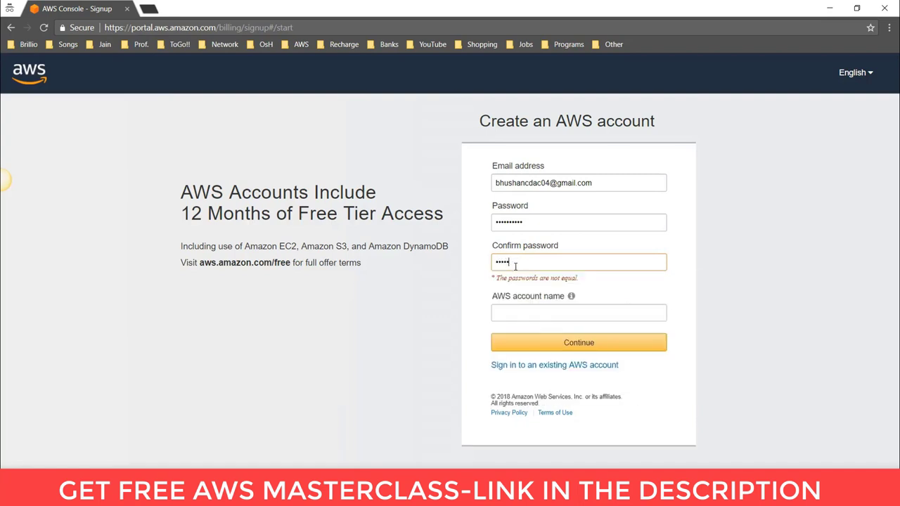
type("***")
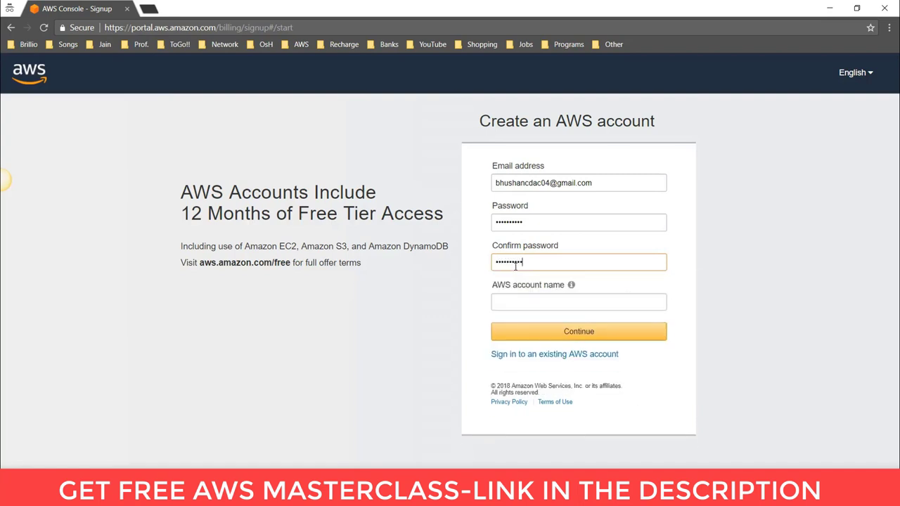
left_click(518, 302)
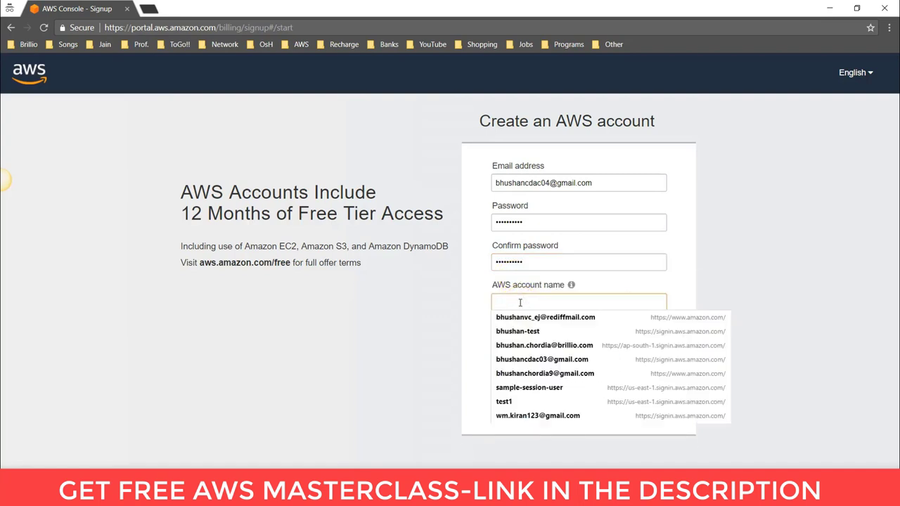
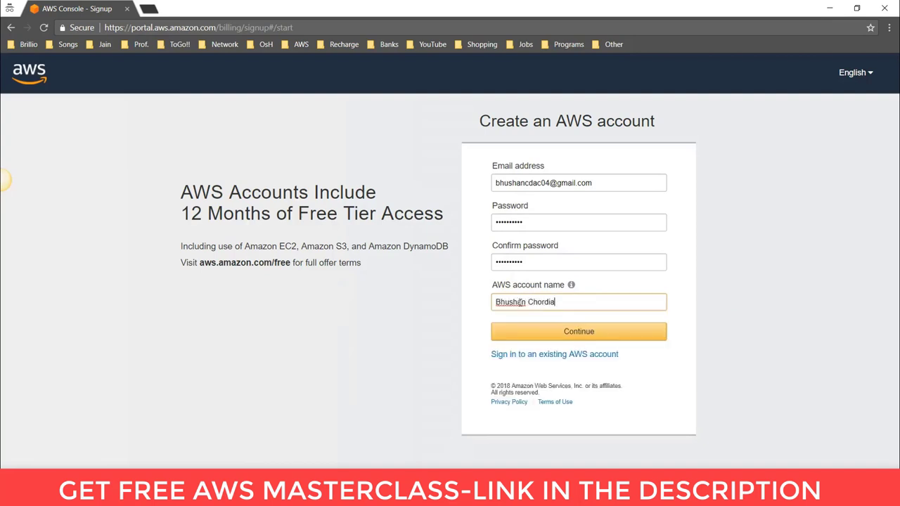
left_click(573, 332)
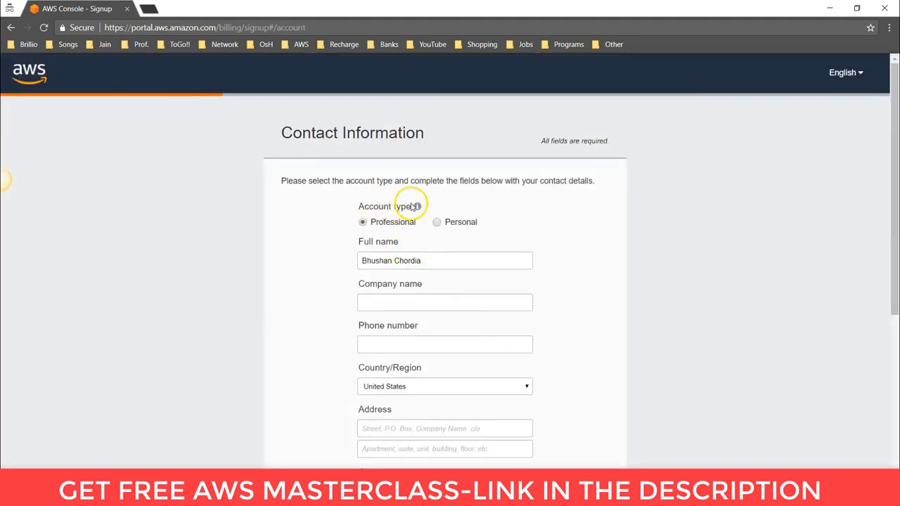
- Choose a Personal account type, enter the phone number, and accept the AWS Customer Agreement
mouse_move(415, 210)
left_click(437, 223)
left_click(389, 300)
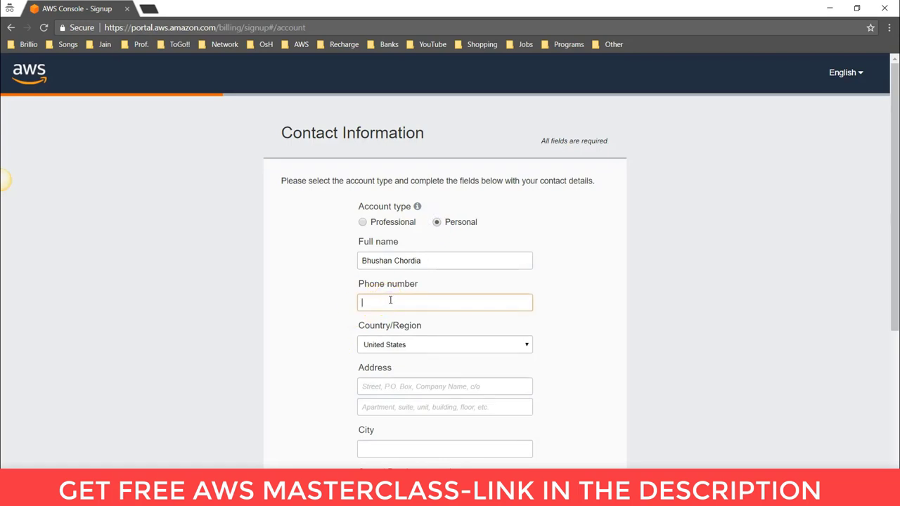
scroll(390, 300, "down", 1)
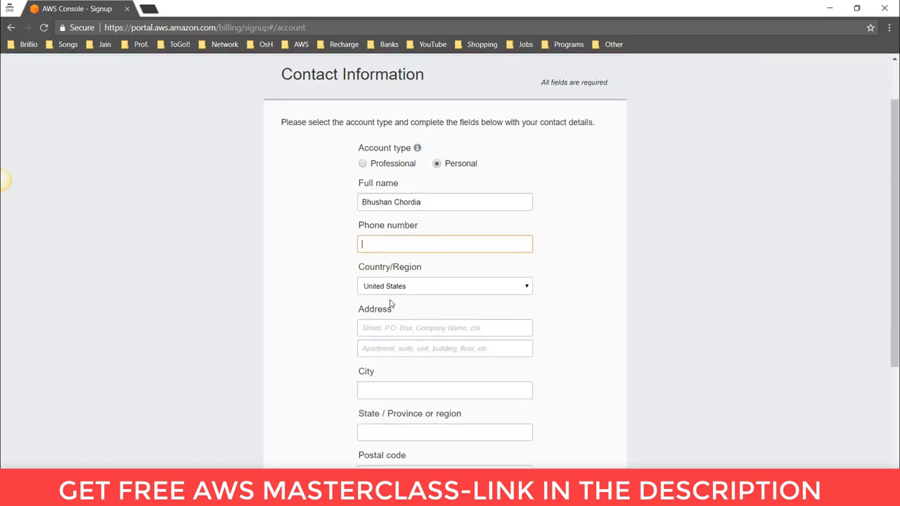
left_click(398, 290)
scroll(407, 285, "down", 1)
scroll(401, 267, "down", 2)
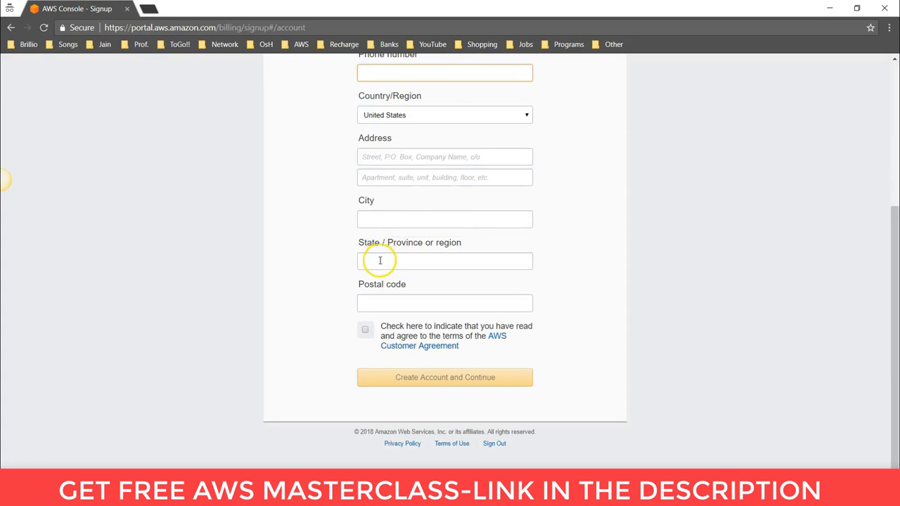
left_click(365, 332)
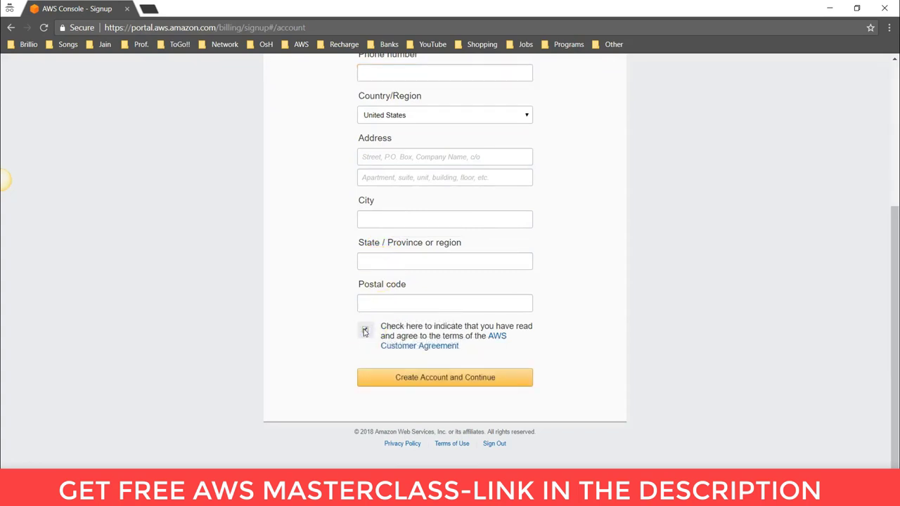
left_click(430, 378)
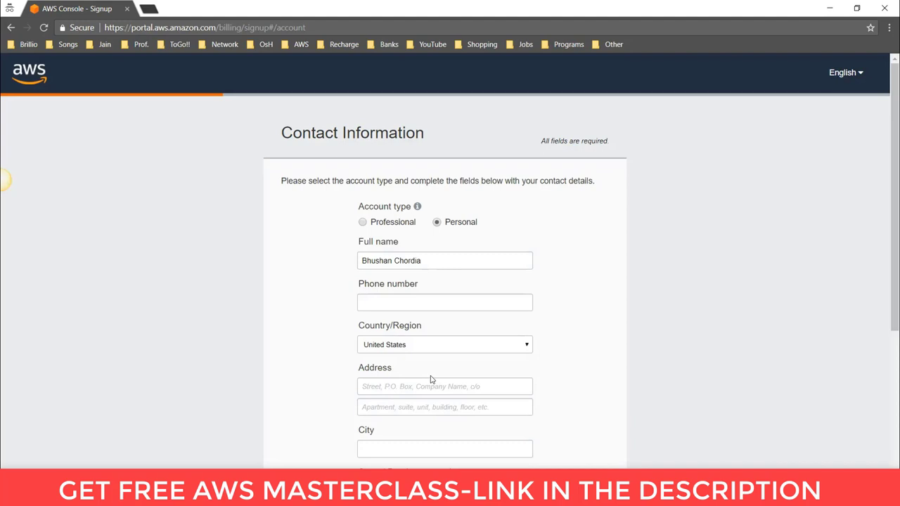
- Submit the contact form, dismiss the missing-address warning, and return to the Prezi overview
scroll(431, 379, "down", 3)
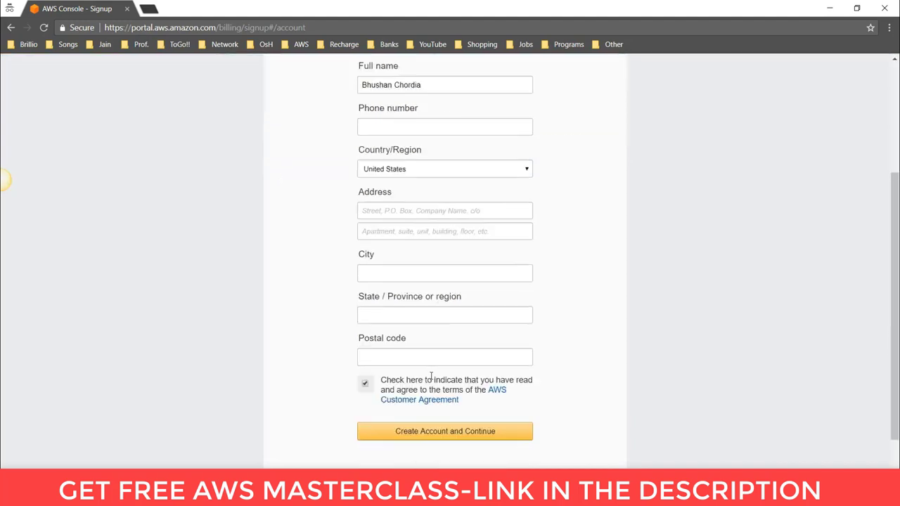
key("Return")
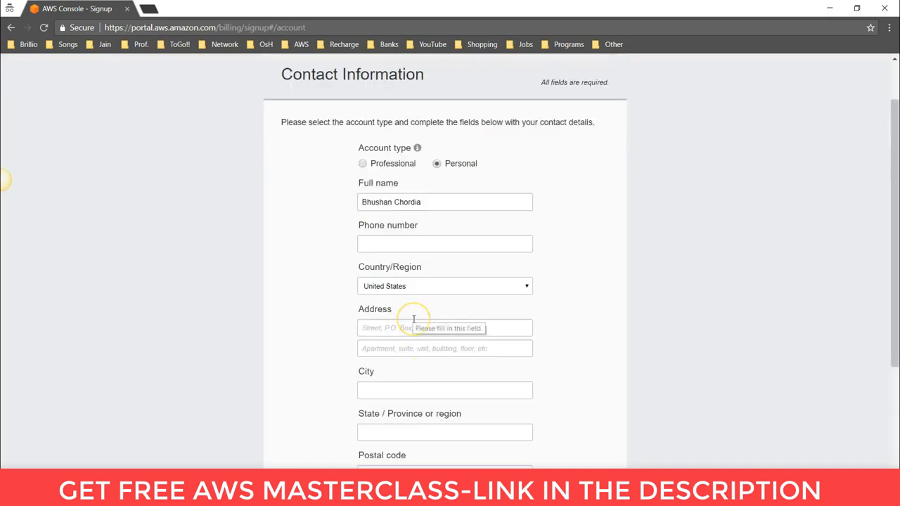
left_click(359, 315)
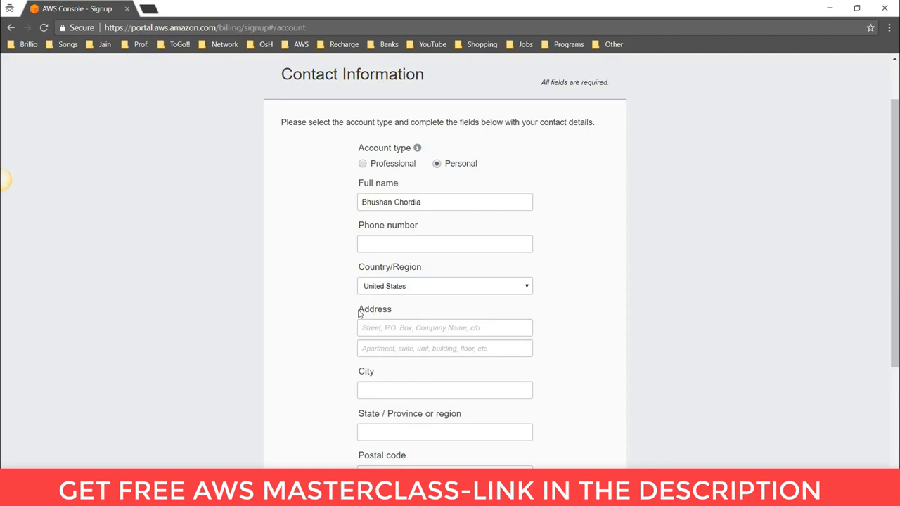
key("alt+Tab")
left_click(69, 439)
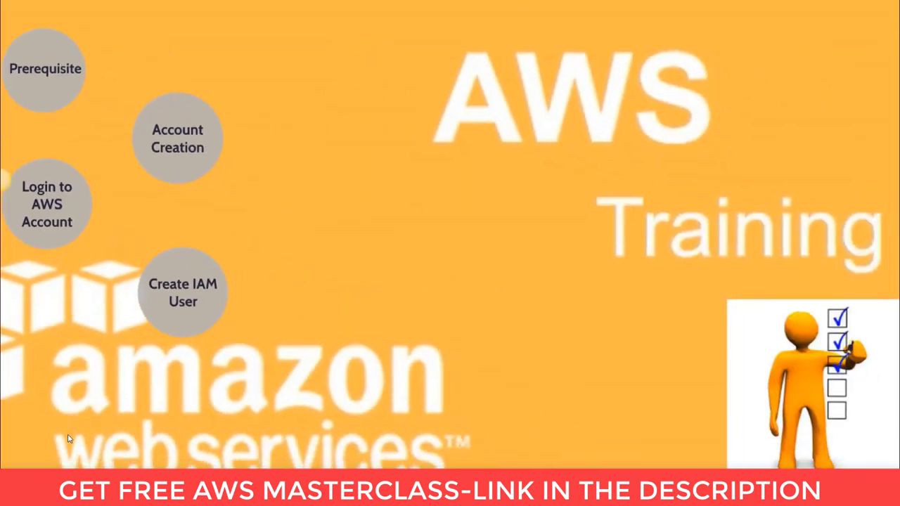
- Open Prezi's Login to AWS Account section, then switch back to the browser
left_click(110, 307)
left_click(77, 203)
left_click(120, 235)
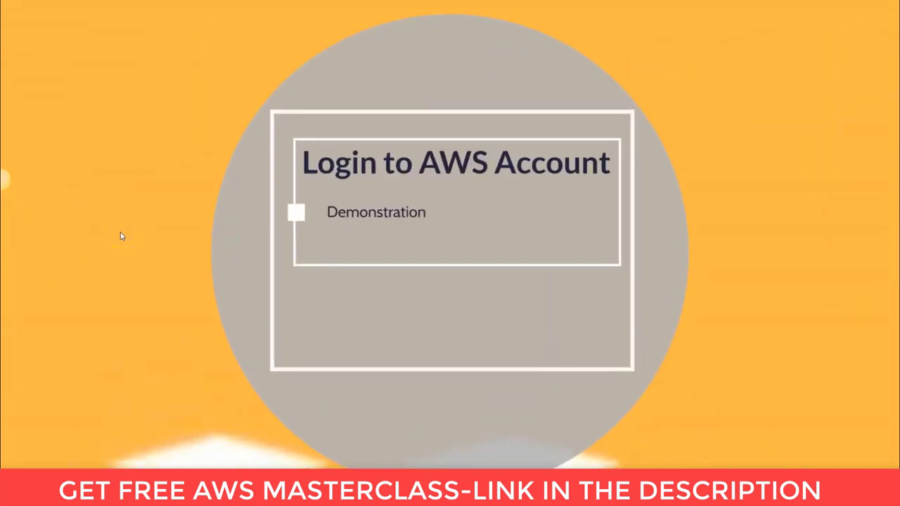
key("alt+Tab")
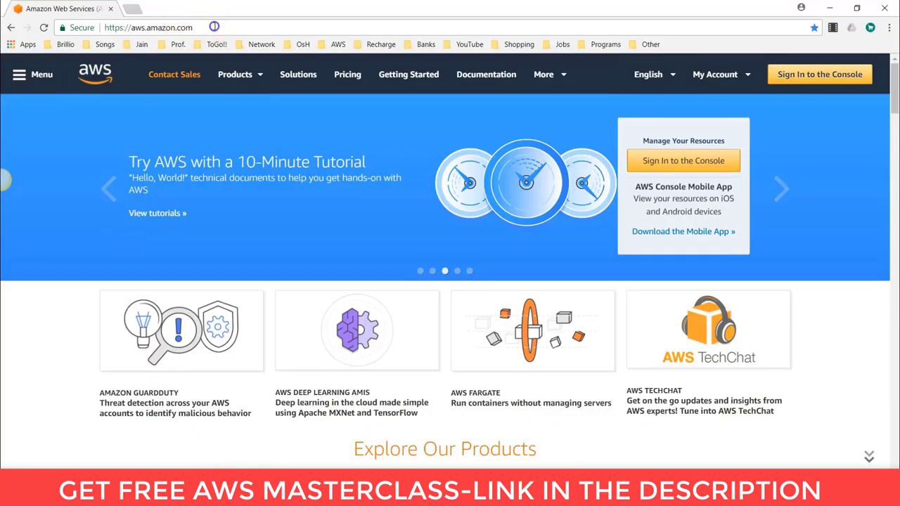
- Use Sign In to the Console on aws.amazon.com to reach the root user sign-in page
left_click(148, 28)
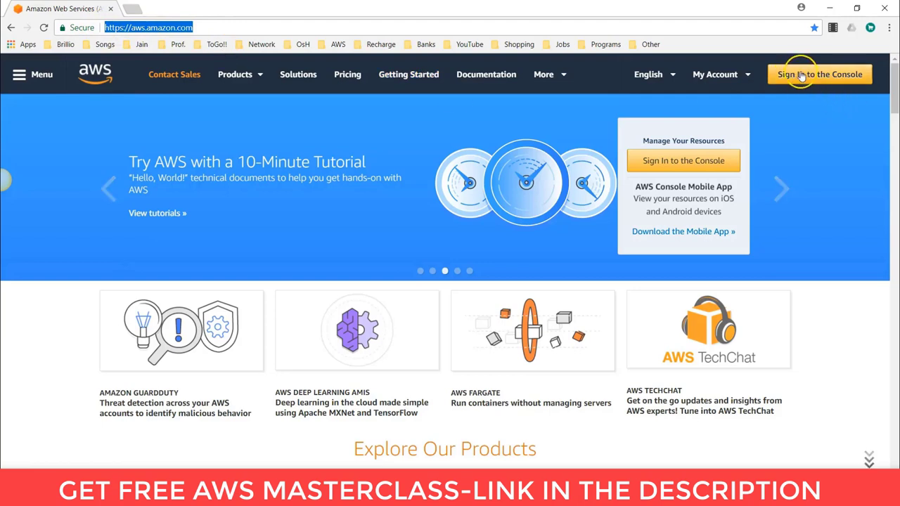
left_click(693, 161)
left_click(693, 161)
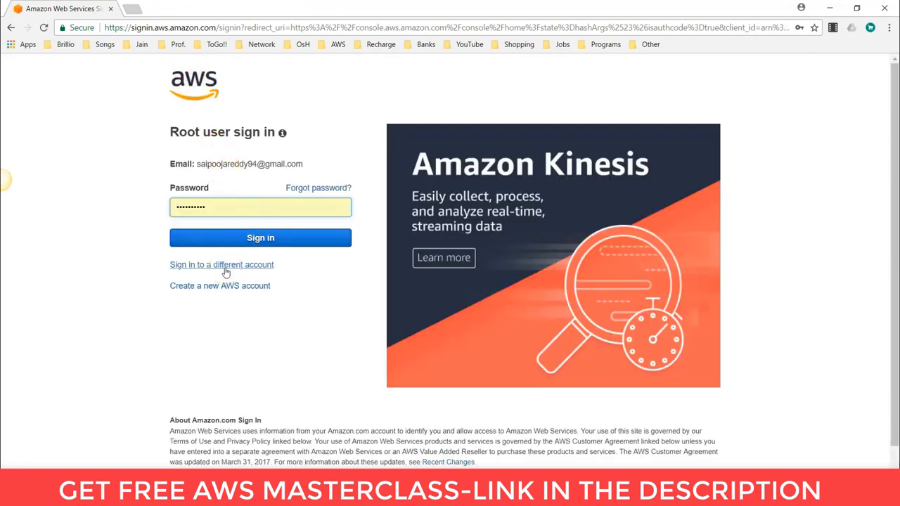
- Sign in as root with a different saved account e-mail and its password
left_click(226, 271)
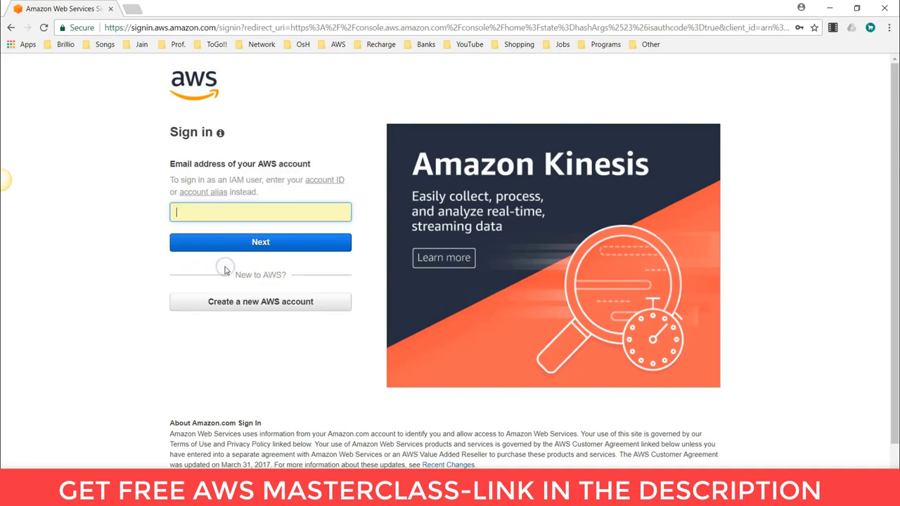
left_click(219, 213)
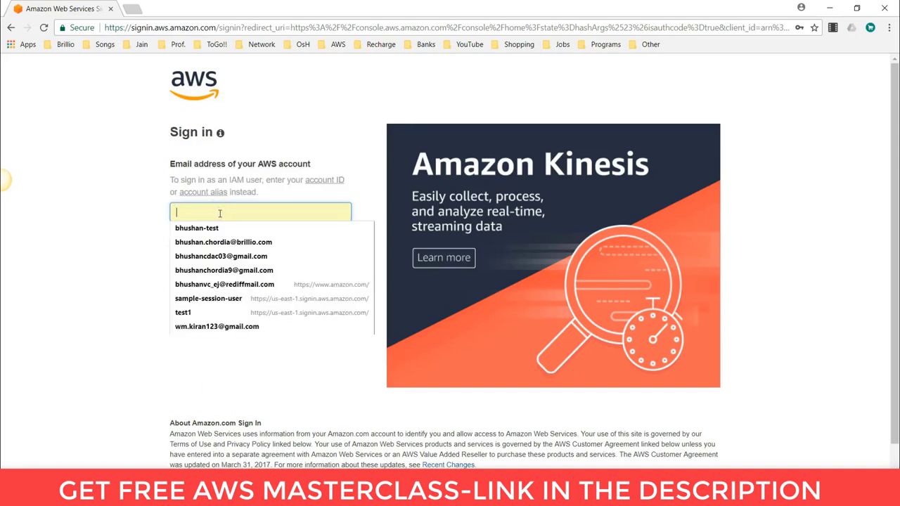
left_click(221, 256)
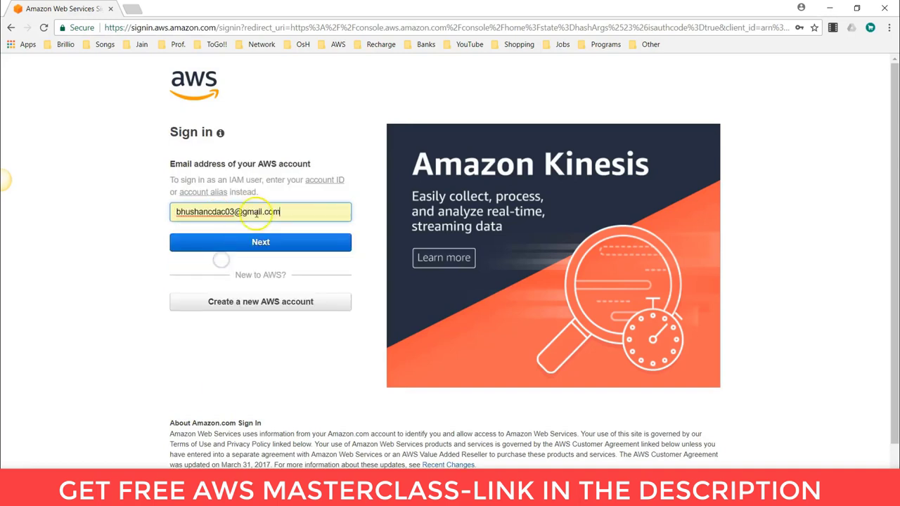
left_click(281, 211)
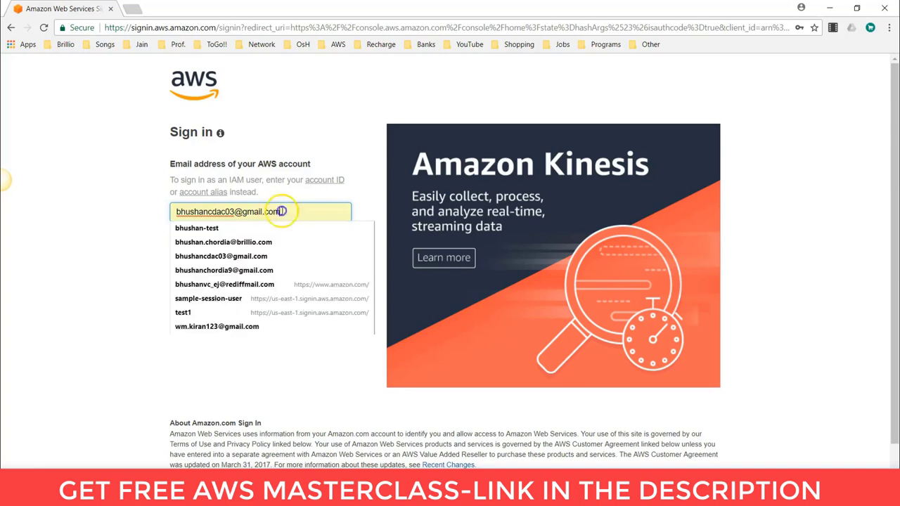
left_click(117, 214)
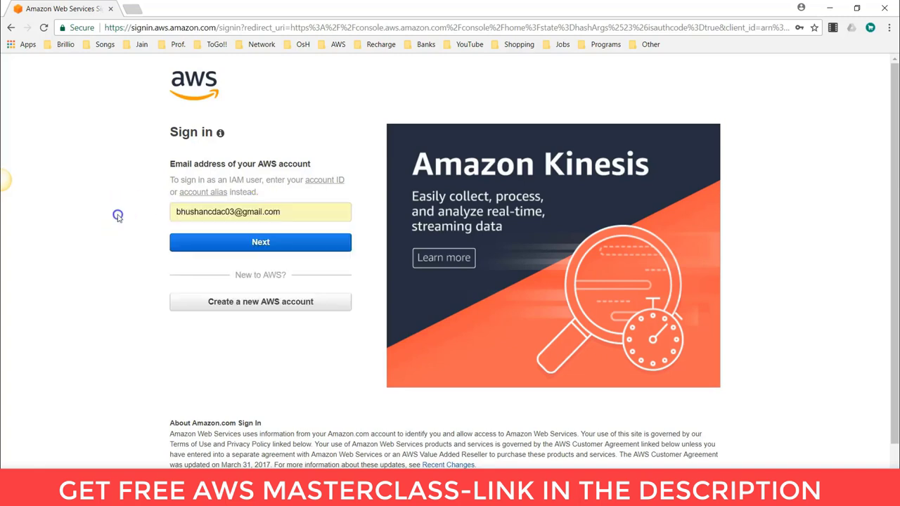
left_click(261, 243)
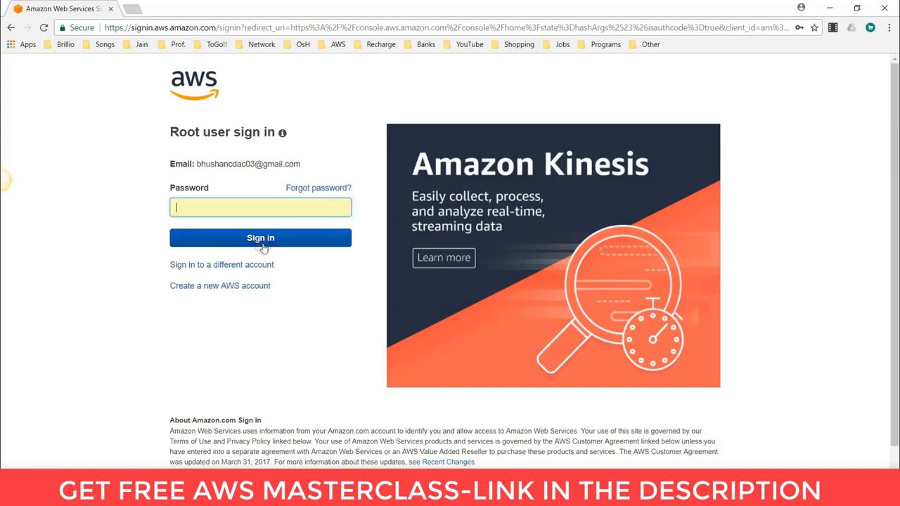
left_click(255, 207)
type("aaaaa")
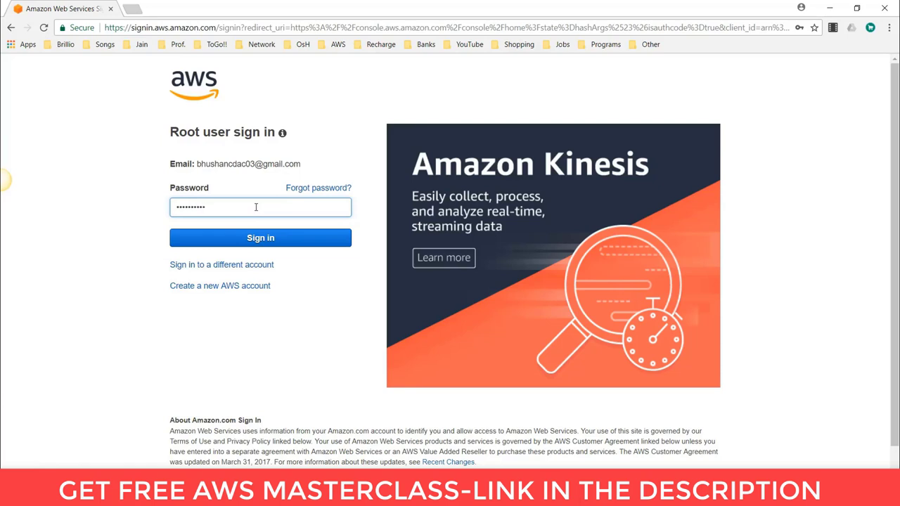
left_click(253, 238)
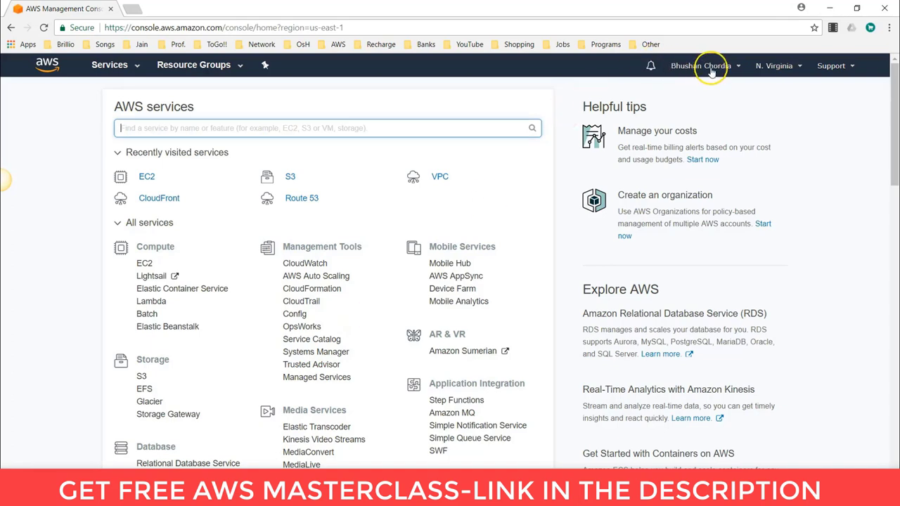
- Review the N. Virginia region list and the full AWS services catalogue, then switch to Prezi
left_click(766, 71)
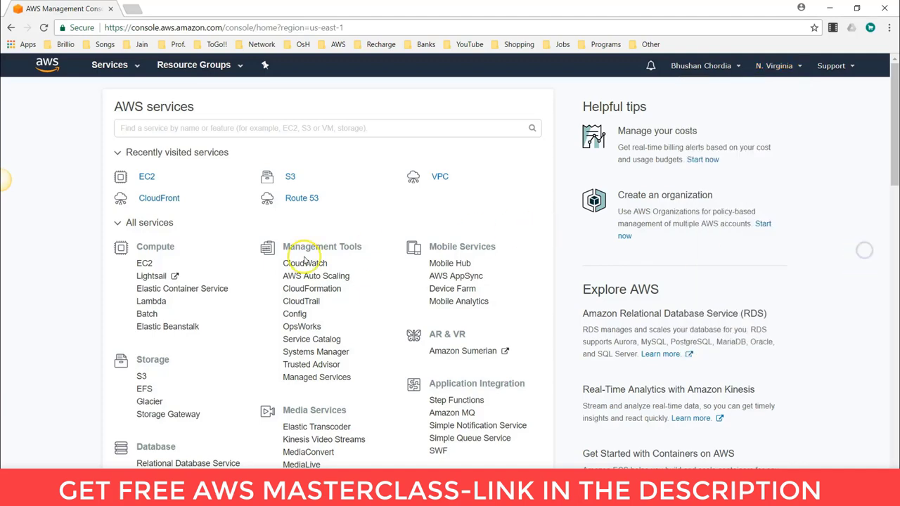
scroll(175, 284, "down", 1)
scroll(175, 284, "down", 2)
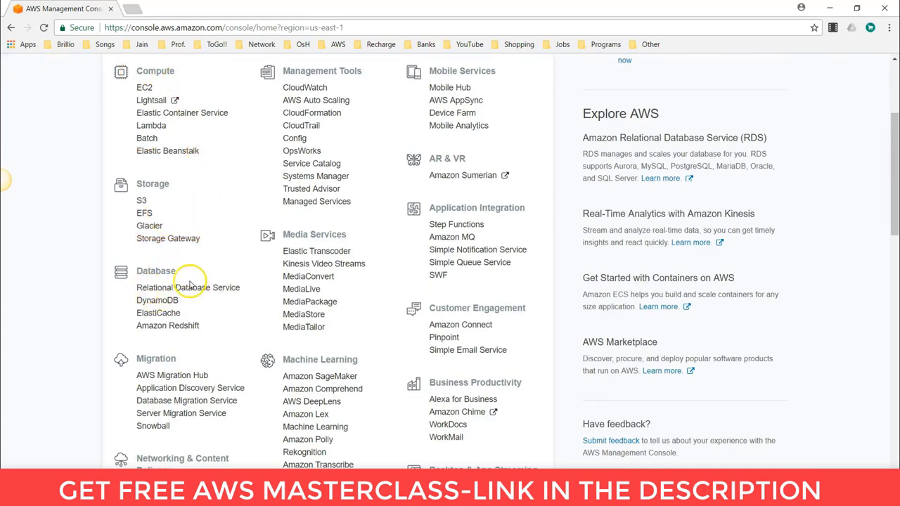
scroll(183, 281, "down", 2)
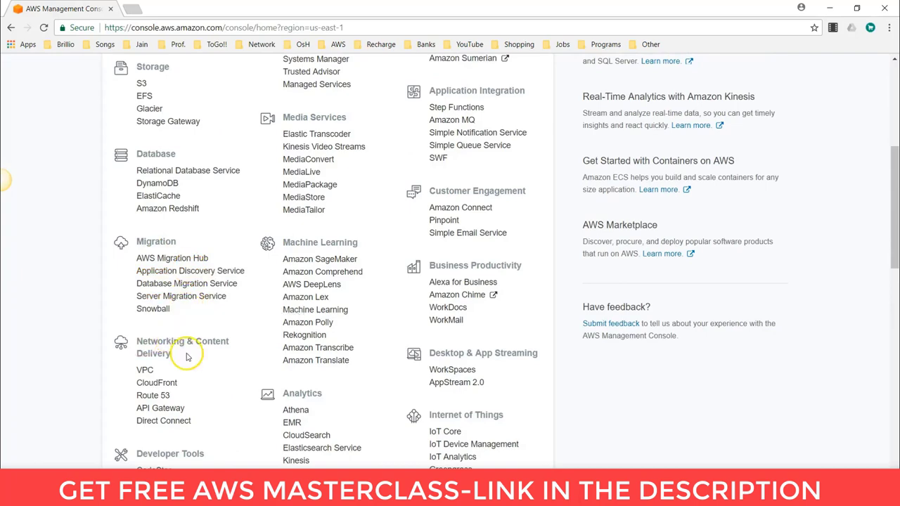
scroll(187, 351, "down", 2)
scroll(187, 344, "up", 6)
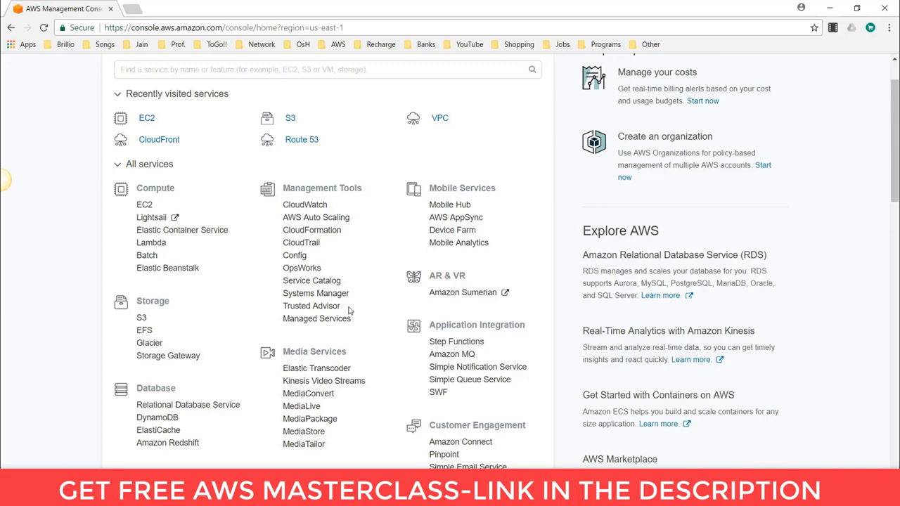
key("alt+Tab")
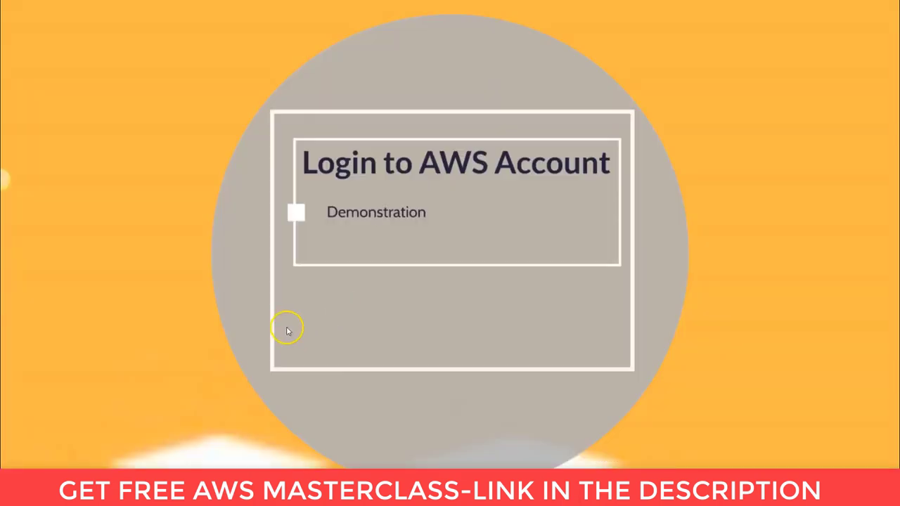
- Move Prezi to the Create a IAM User topic, then switch back to the AWS console
key("Right")
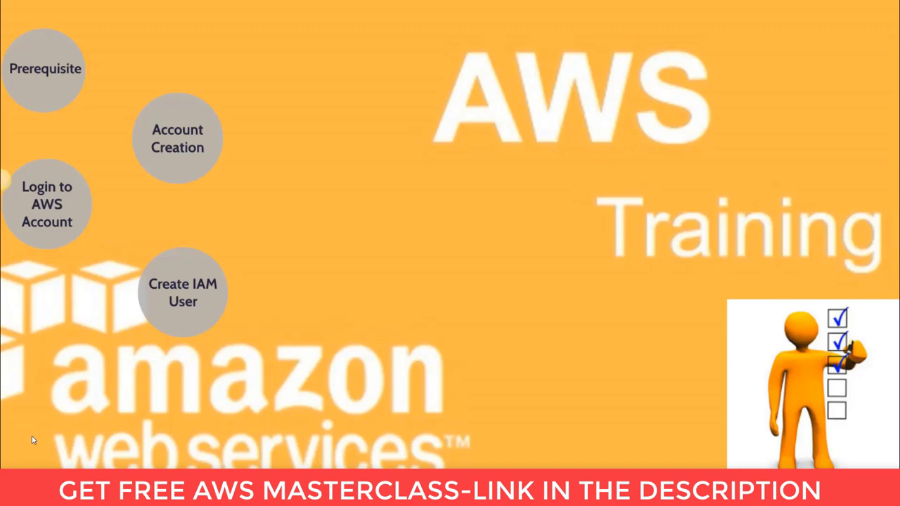
left_click(206, 265)
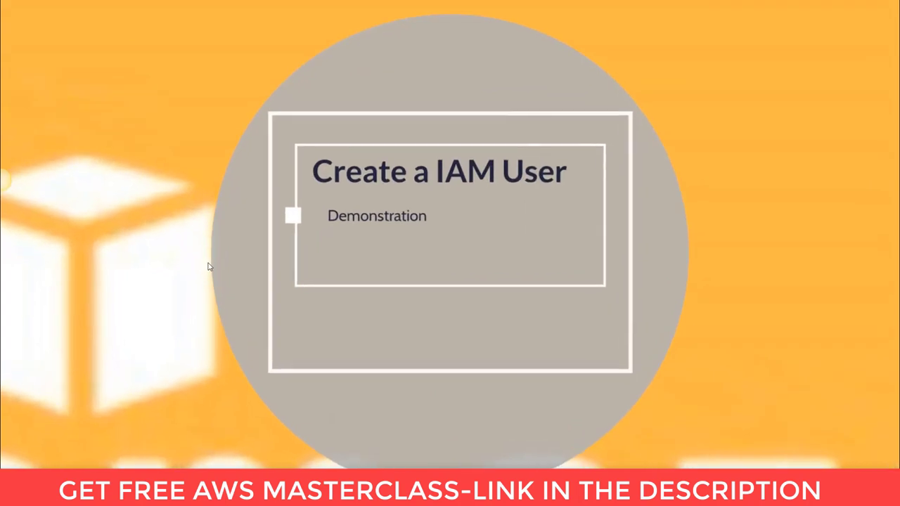
key("alt+Tab")
key("alt+Tab")
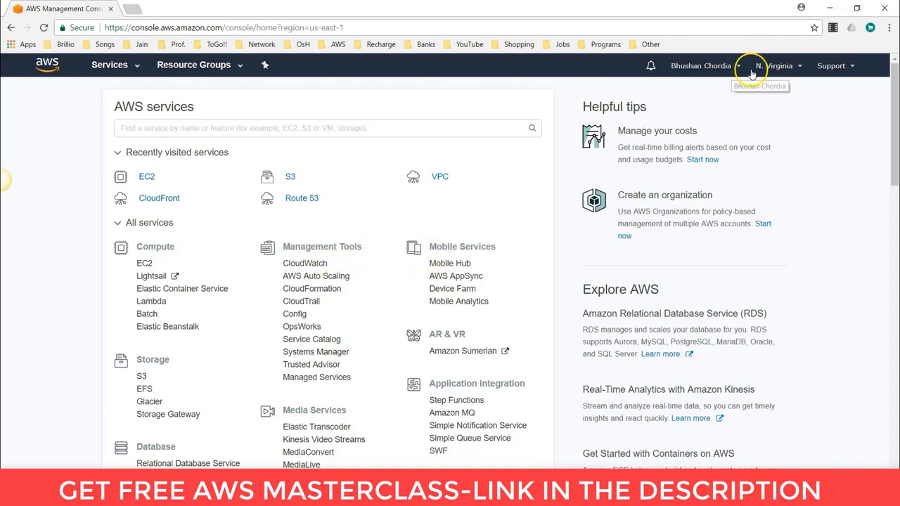
- Open IAM from Security, Identity & Compliance in a new tab and switch to it
left_click(774, 68)
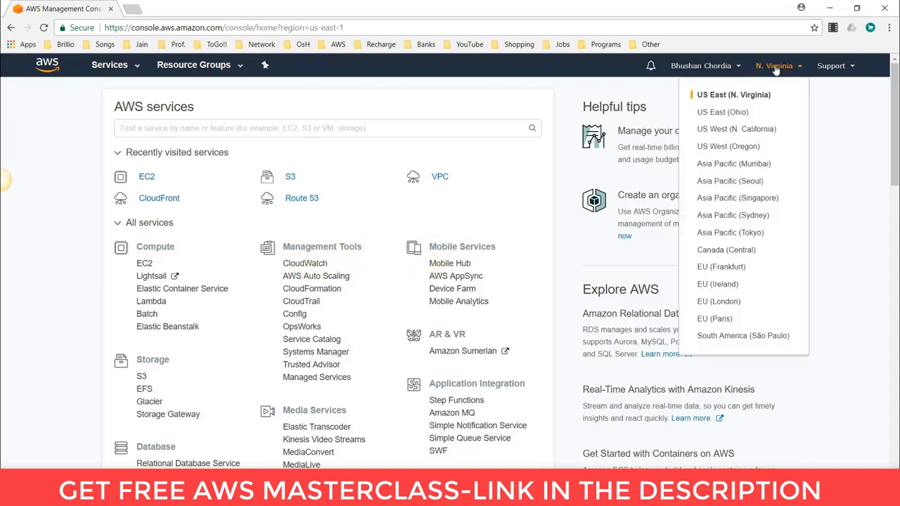
left_click(774, 66)
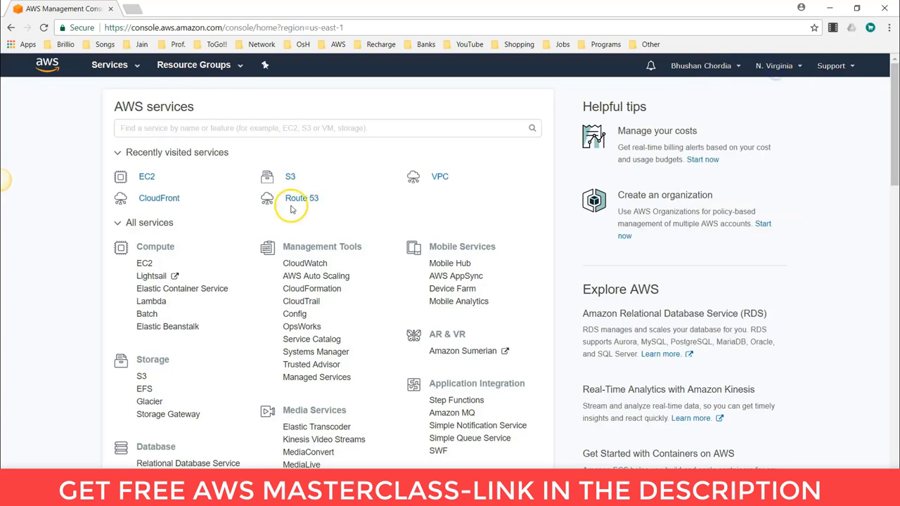
scroll(290, 228, "down", 1)
scroll(291, 228, "down", 10)
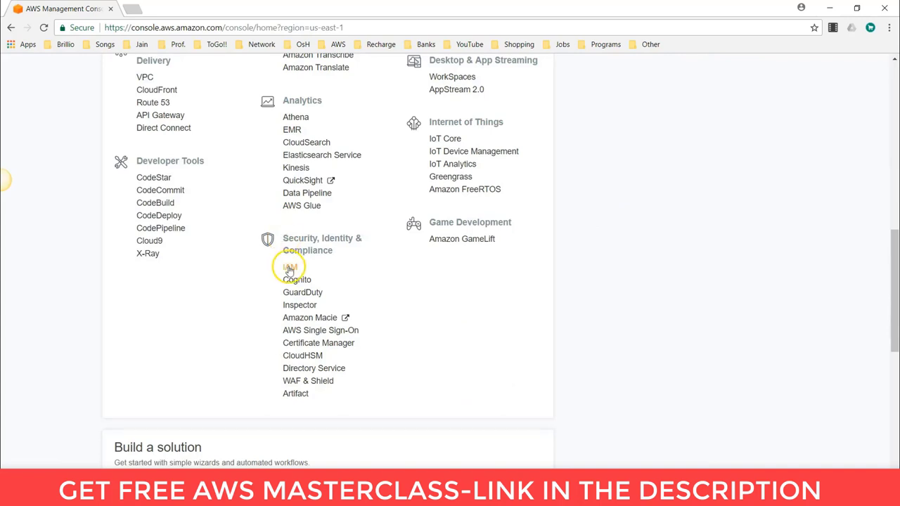
left_click(289, 268, "ctrl")
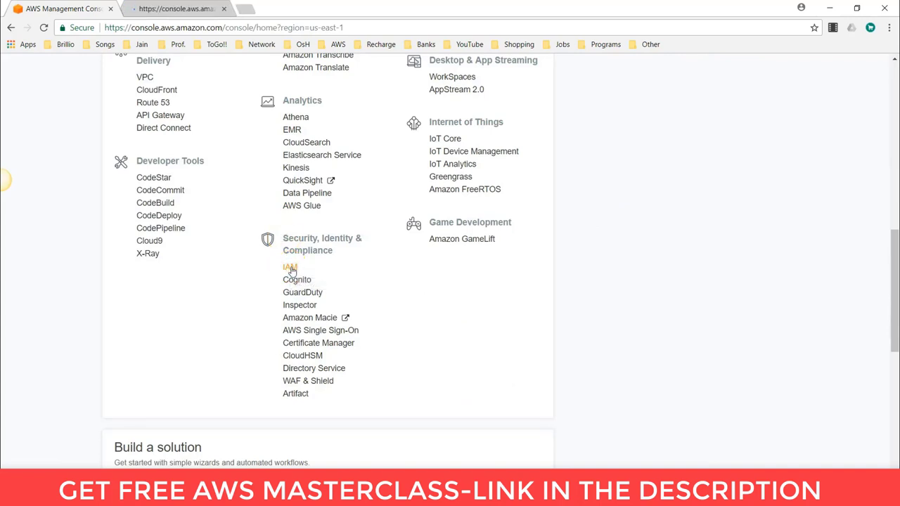
left_click(172, 10)
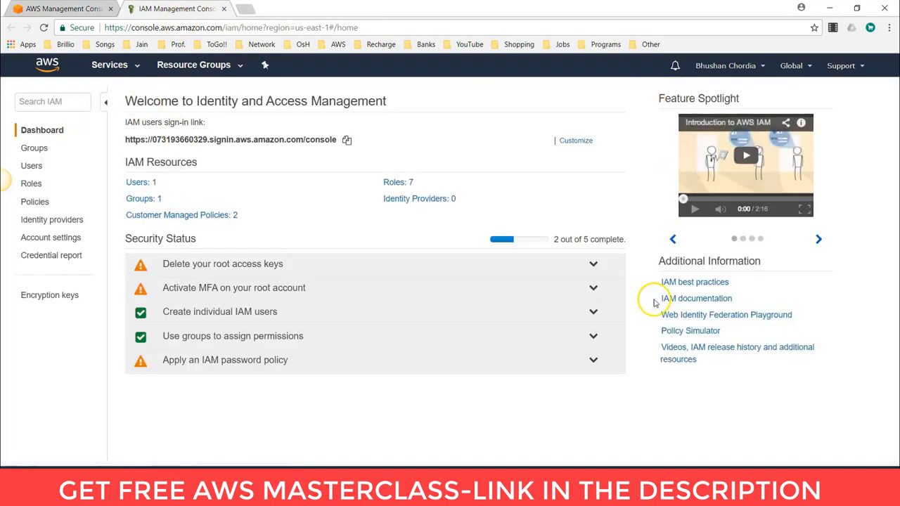
- Go to the IAM Users list and start the Add user form
left_click_drag(196, 100, 388, 101)
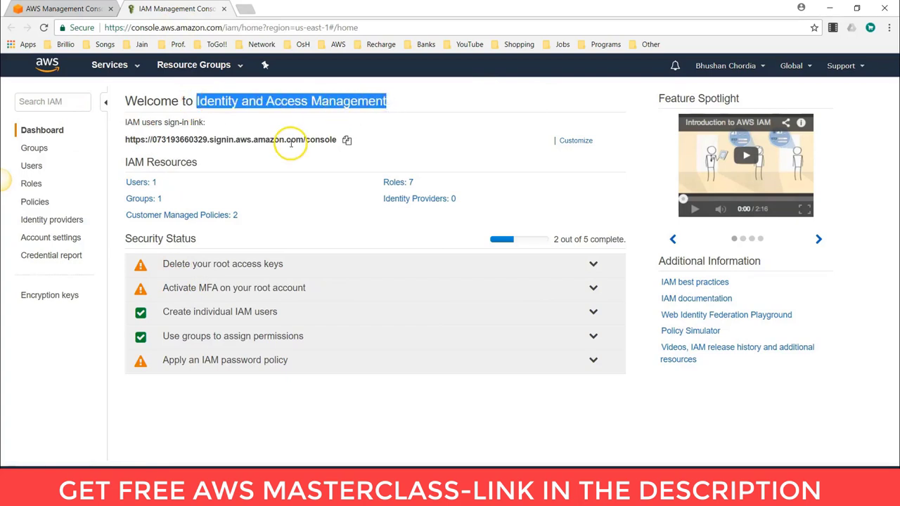
left_click(137, 204)
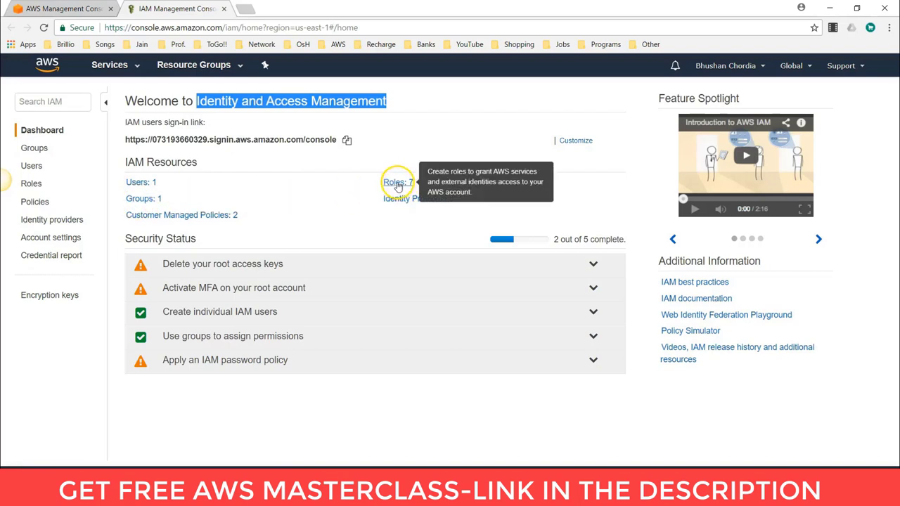
left_click(38, 170)
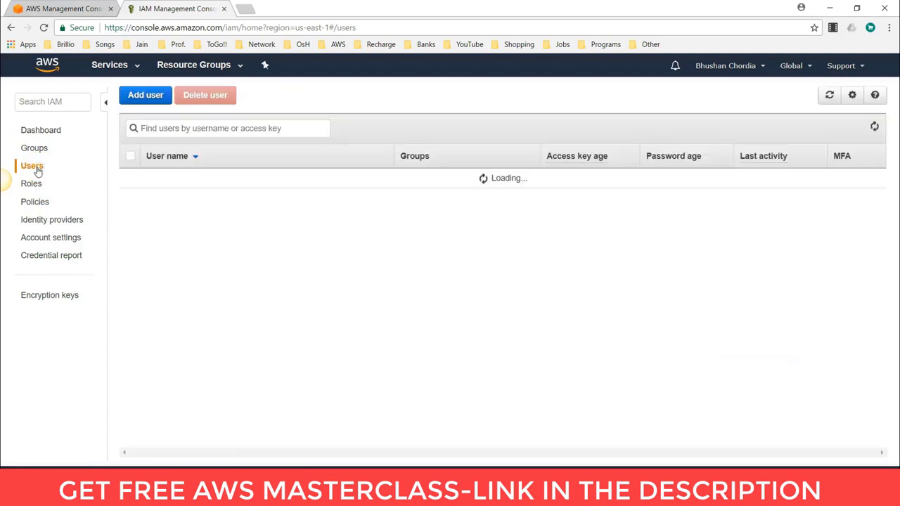
left_click(214, 176)
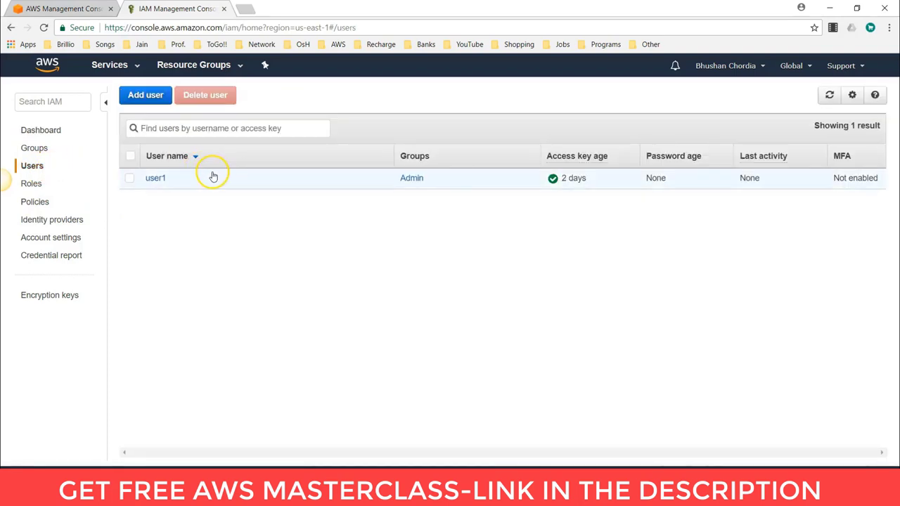
left_click(146, 99)
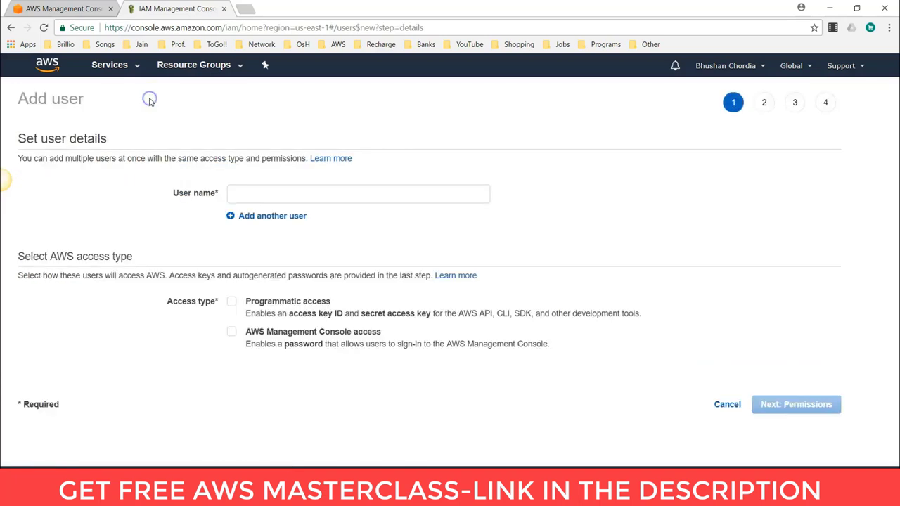
- Enter a test user name ending in '-test' as the new IAM user's name
left_click(251, 196)
type("bri")
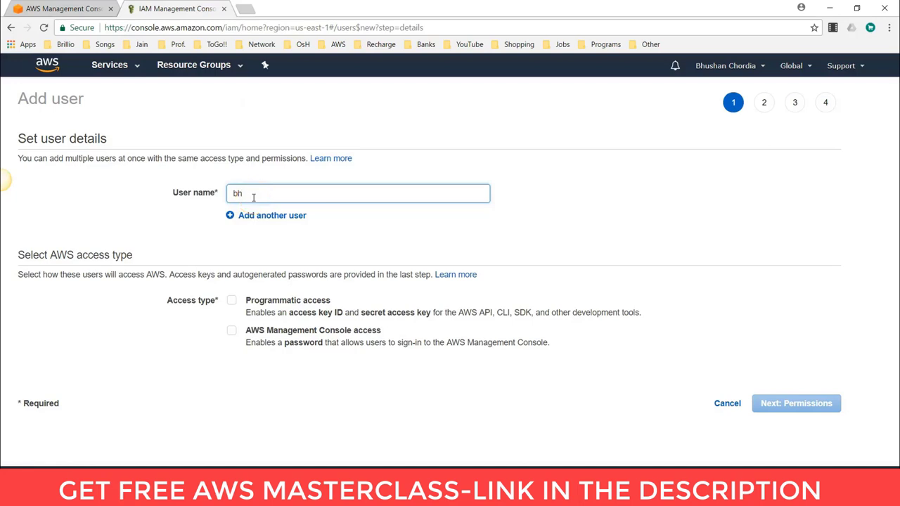
type("ushan")
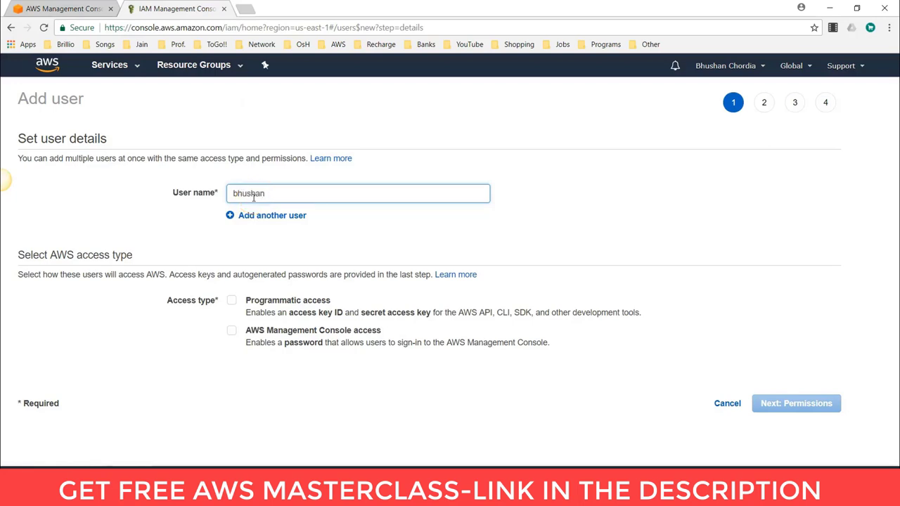
type("-test")
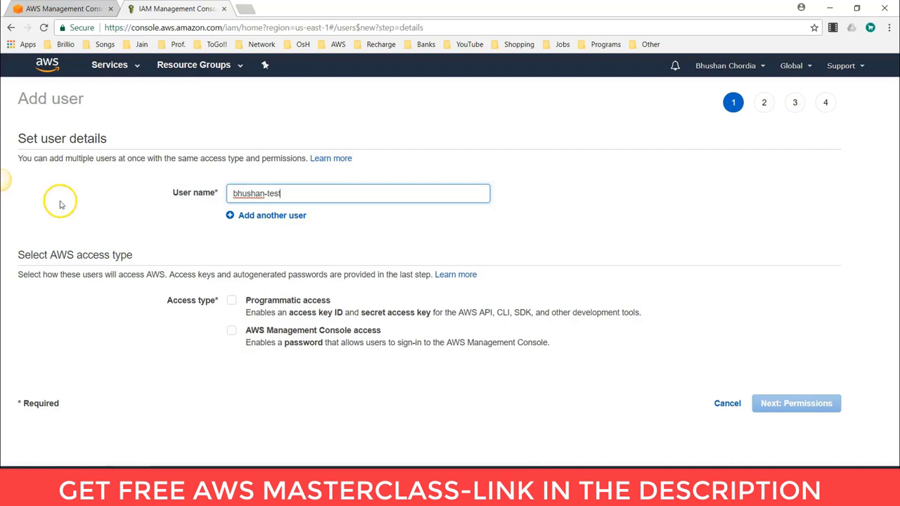
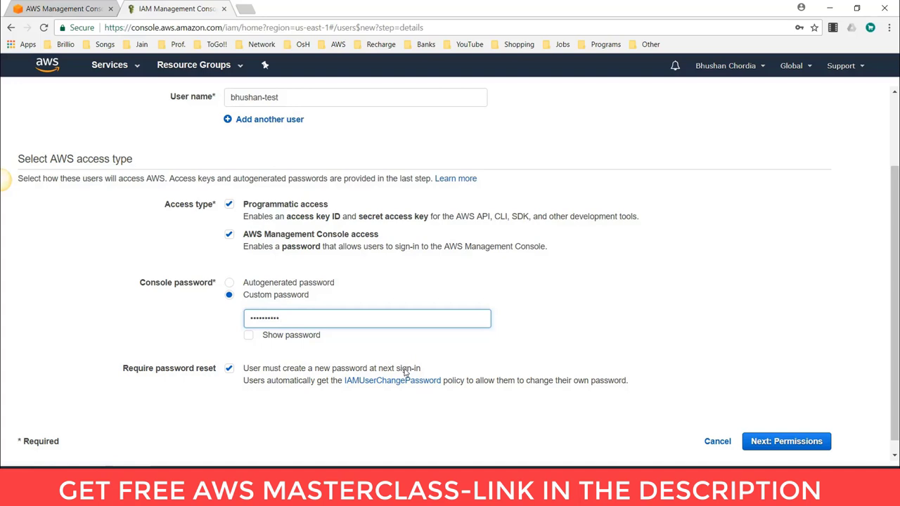
- Attach the AdministratorAccess policy directly to the new user and proceed to the review page
left_click(786, 443)
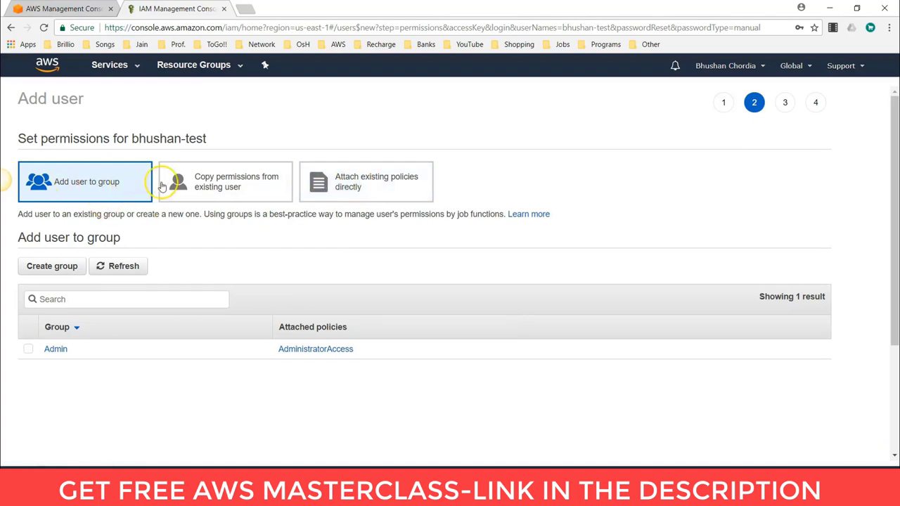
left_click(227, 182)
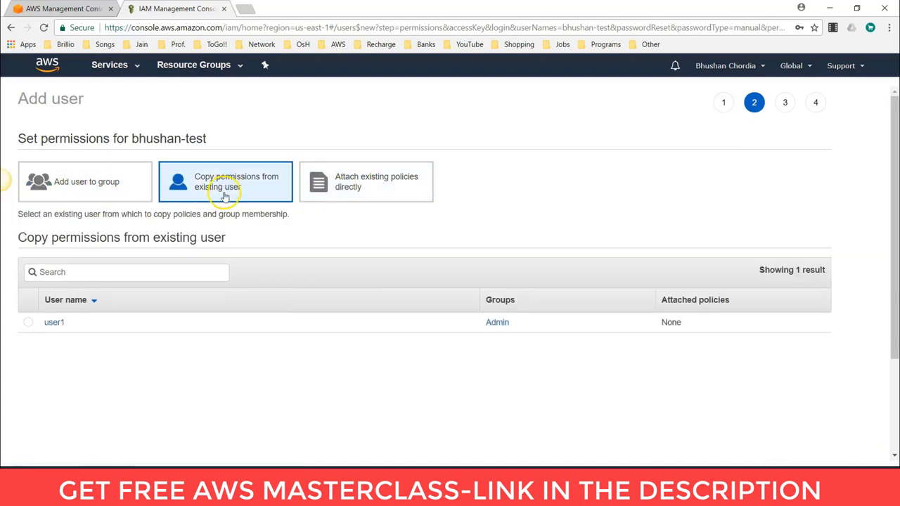
left_click(352, 188)
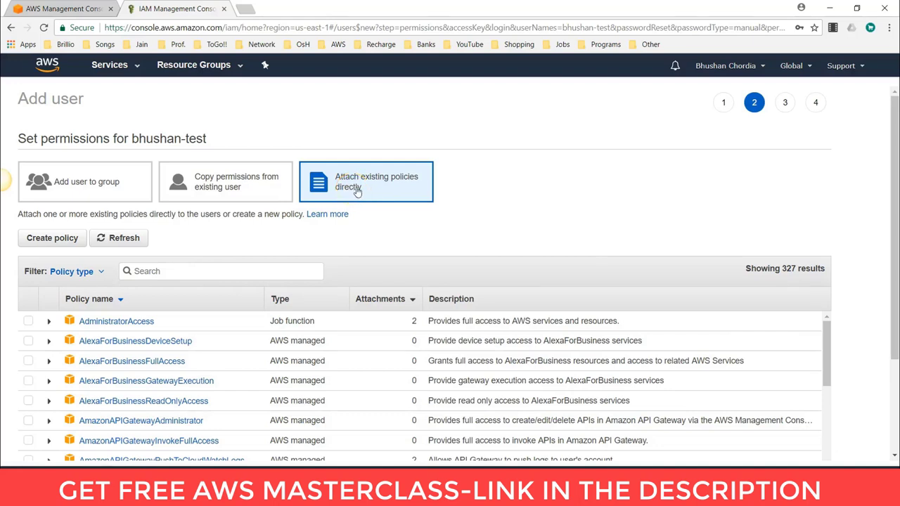
left_click(29, 322)
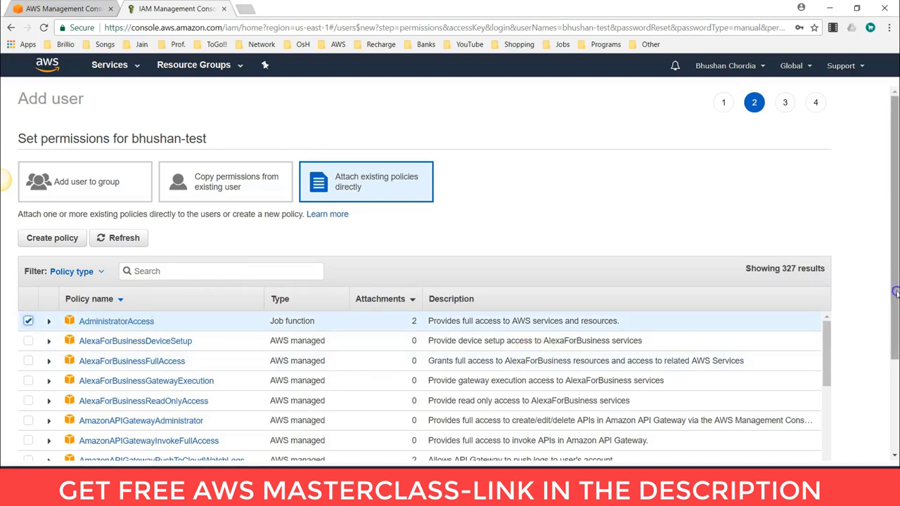
left_click_drag(891, 297, 896, 401)
left_click(790, 428)
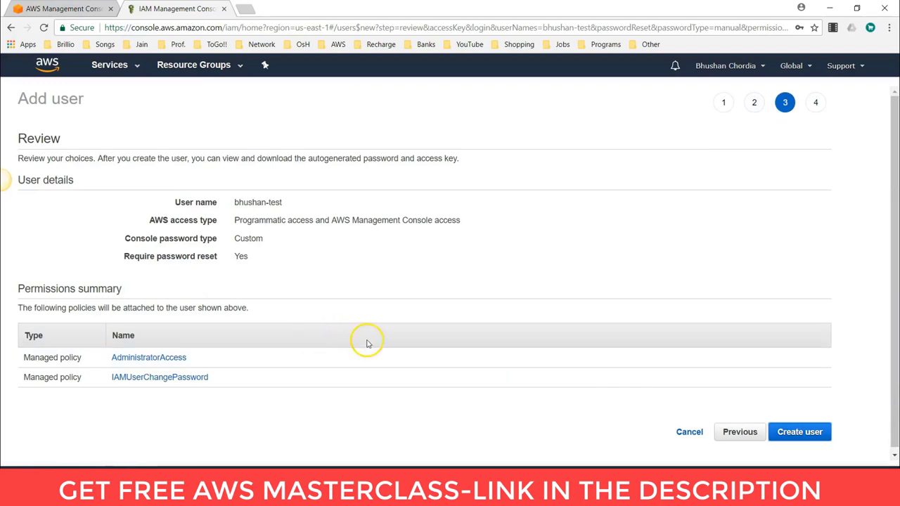
- Create the test user from the review page, bringing up its access key ID
left_click(805, 435)
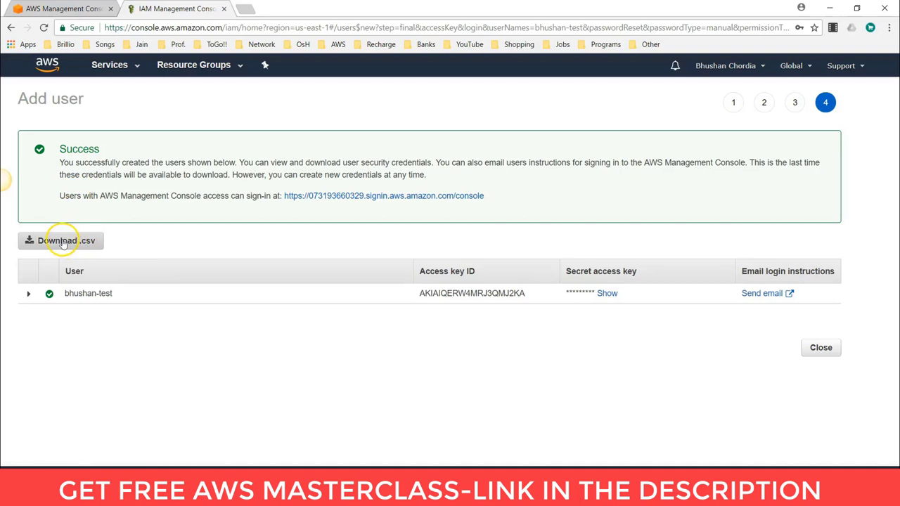
- Download the user's credentials .csv, reveal the secret access key, then close to the Users list
left_click(67, 240)
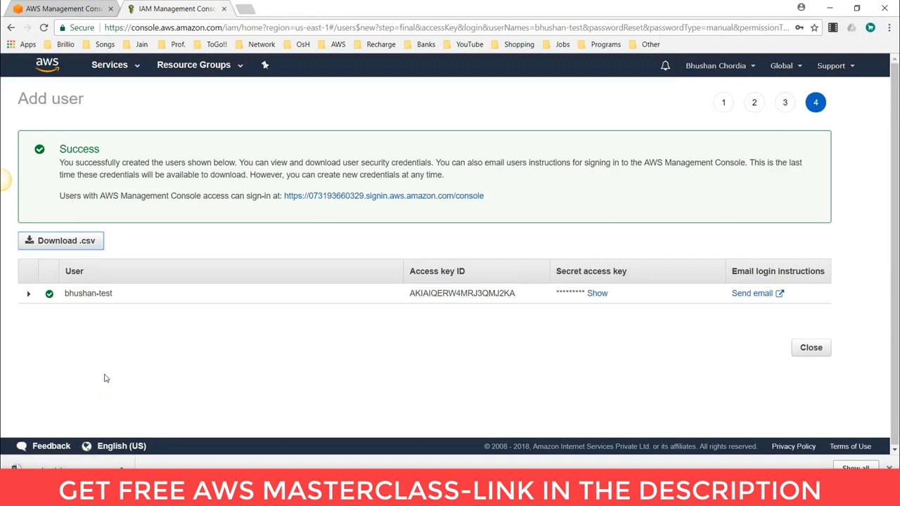
double_click(597, 293)
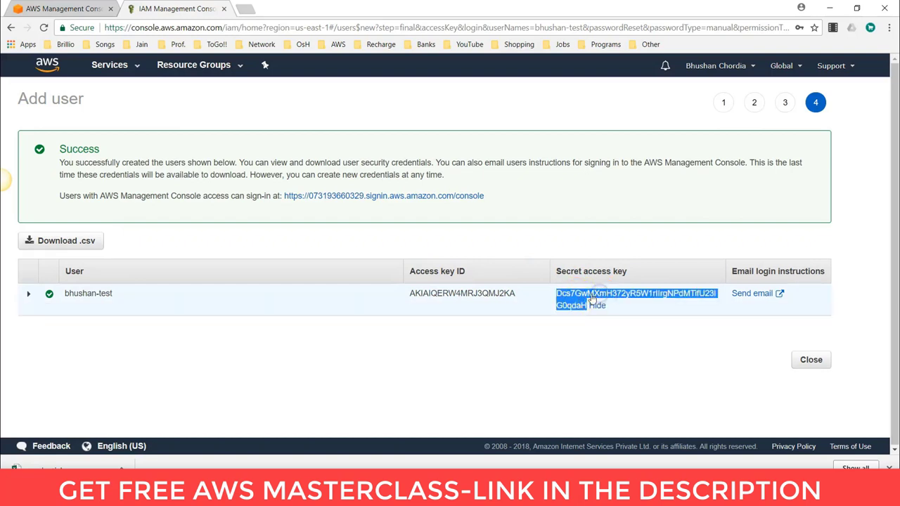
right_click(574, 301)
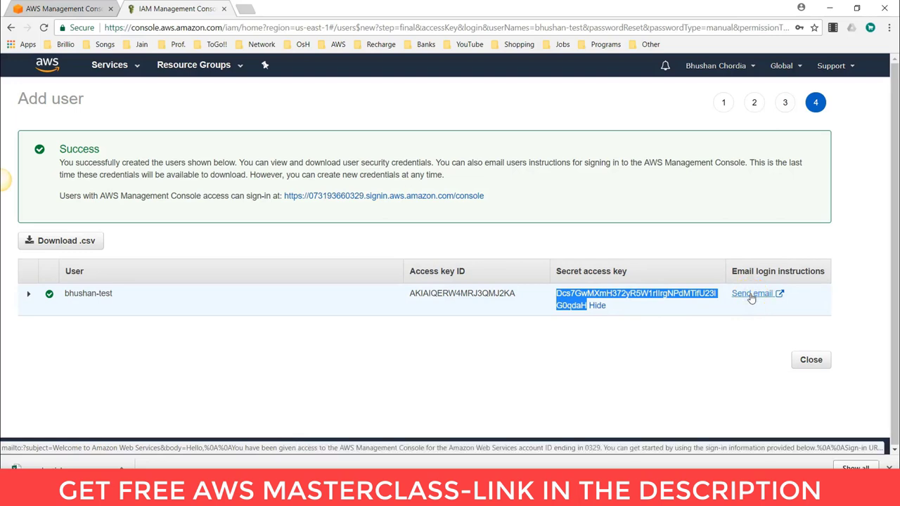
left_click(810, 360)
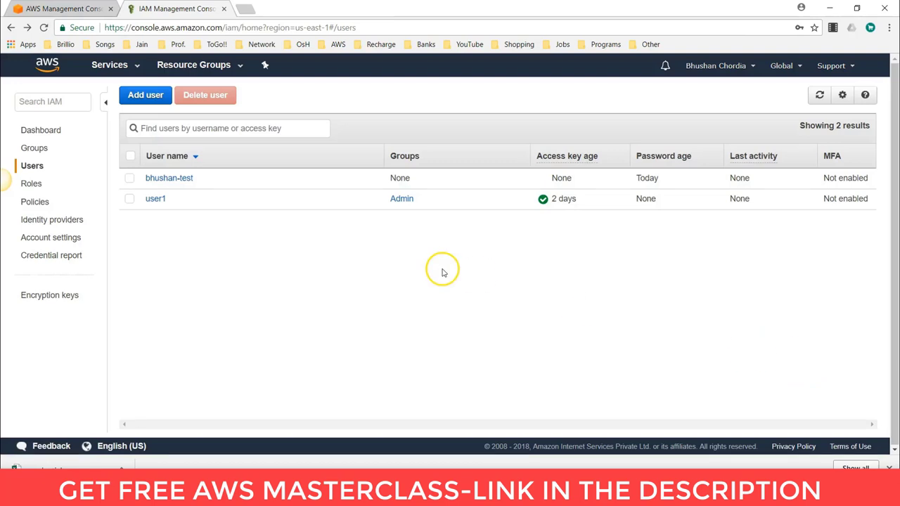
- Select the new test user's row, then switch to the AWS Training presentation's overview slide
left_click(130, 178)
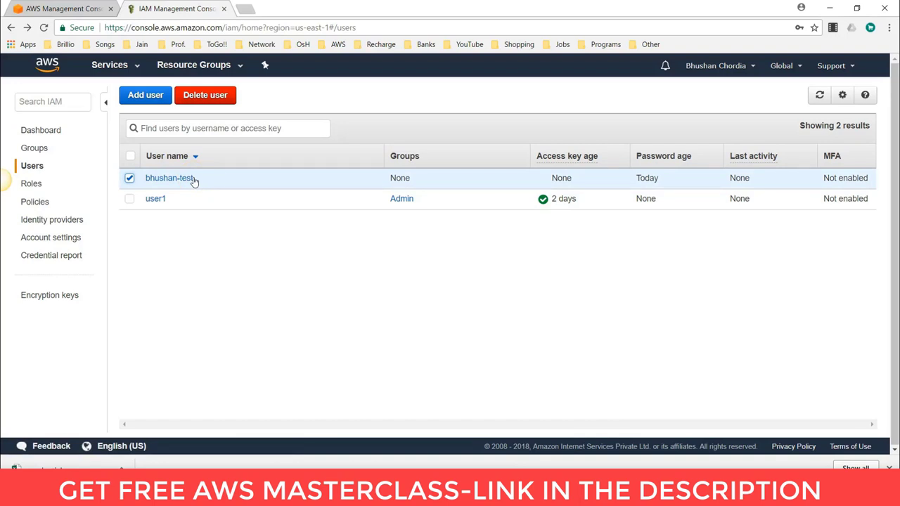
key("alt+Tab")
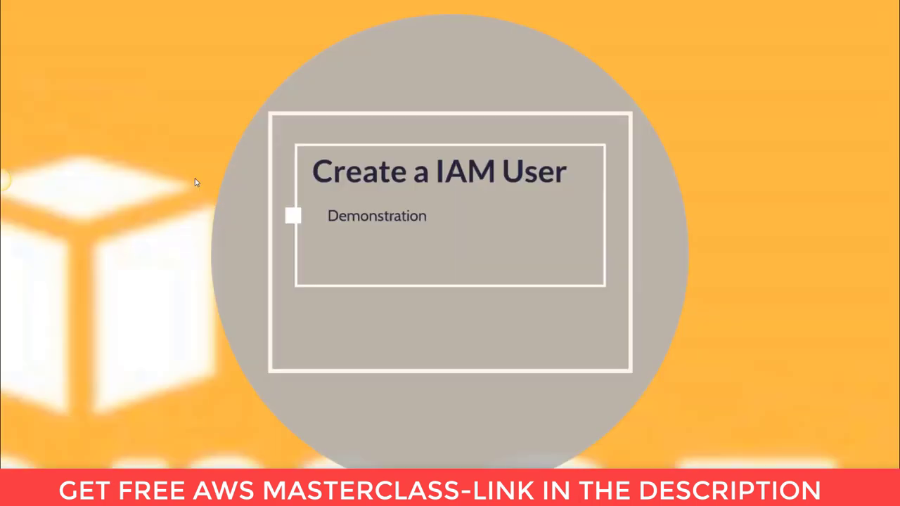
key("Left")
left_click(184, 216)
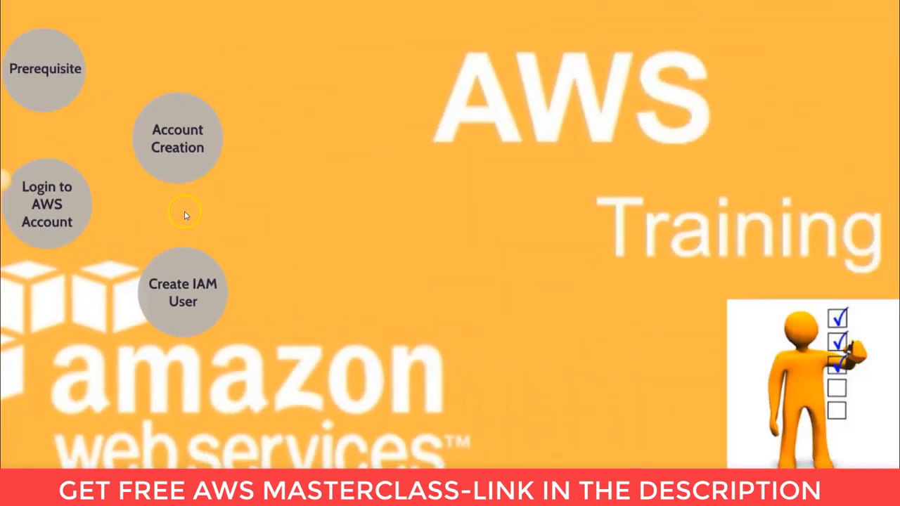